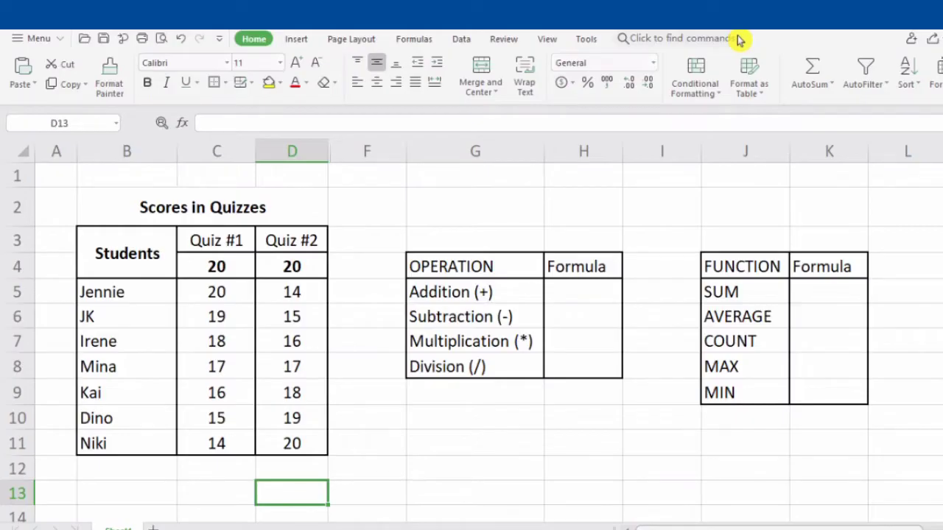
Step: Review the Scores in Quizzes table and the four Operation rows: Addition, Subtraction, Multiplication, Division
{"action": "left_click", "coordinate": [239, 203]}
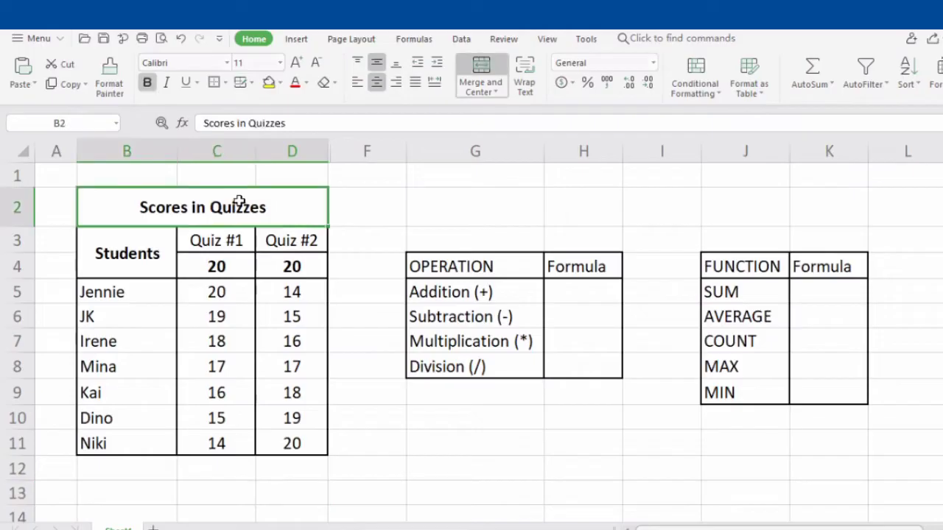
{"action": "left_click_drag", "start_coordinate": [199, 208], "coordinate": [287, 267]}
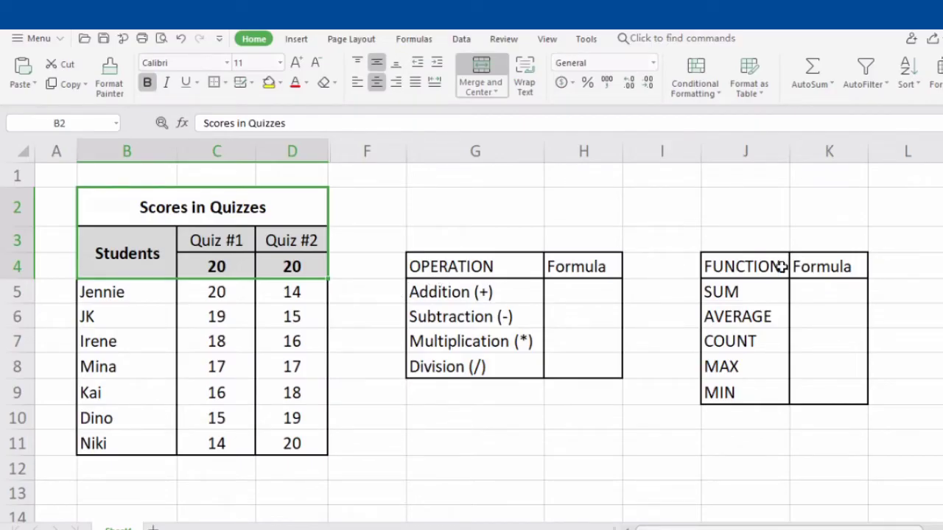
{"action": "left_click", "coordinate": [660, 499]}
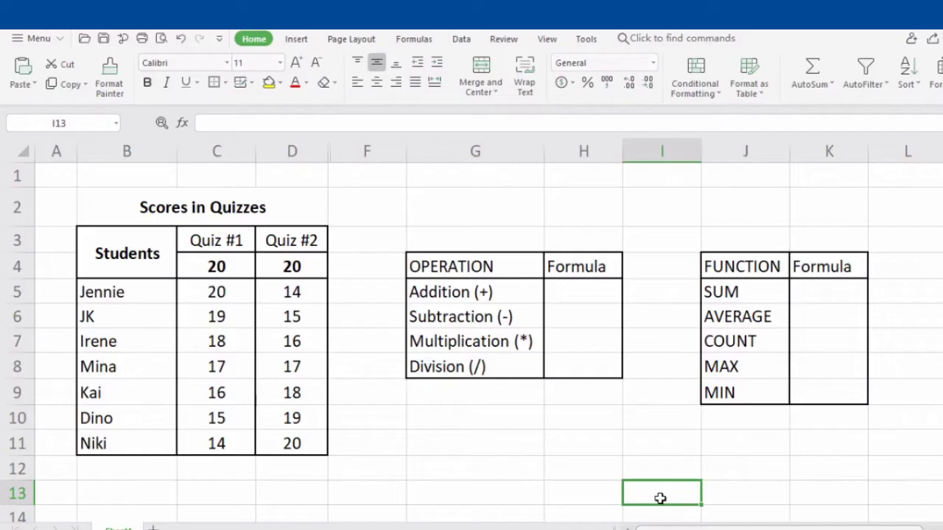
{"action": "left_click", "coordinate": [517, 292]}
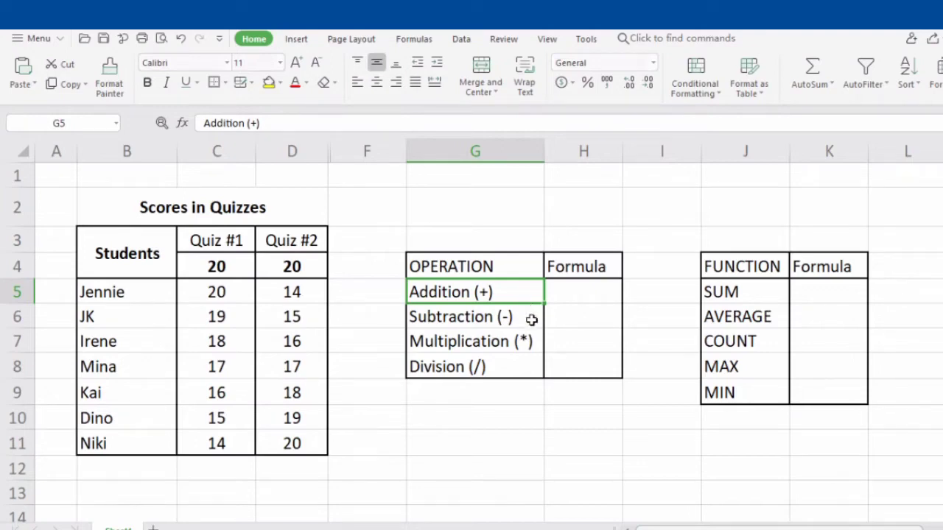
{"action": "left_click", "coordinate": [531, 319]}
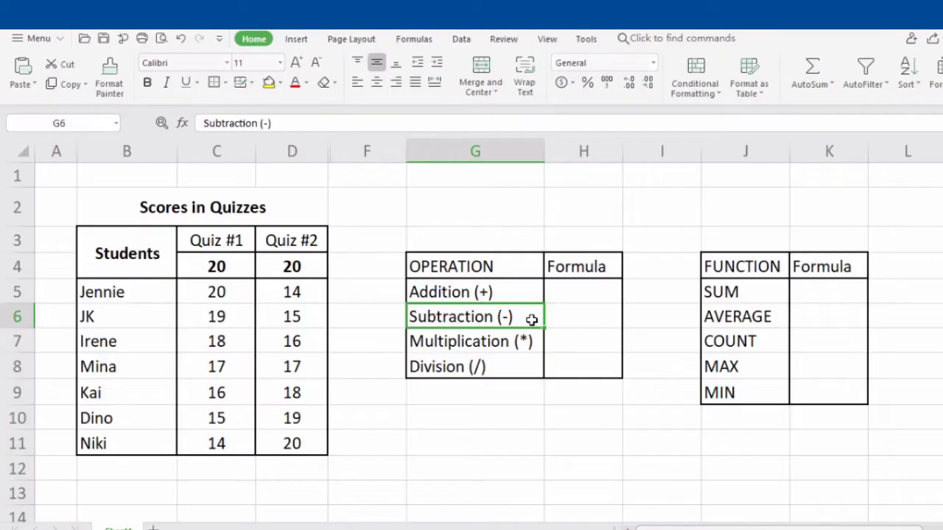
{"action": "left_click", "coordinate": [540, 343]}
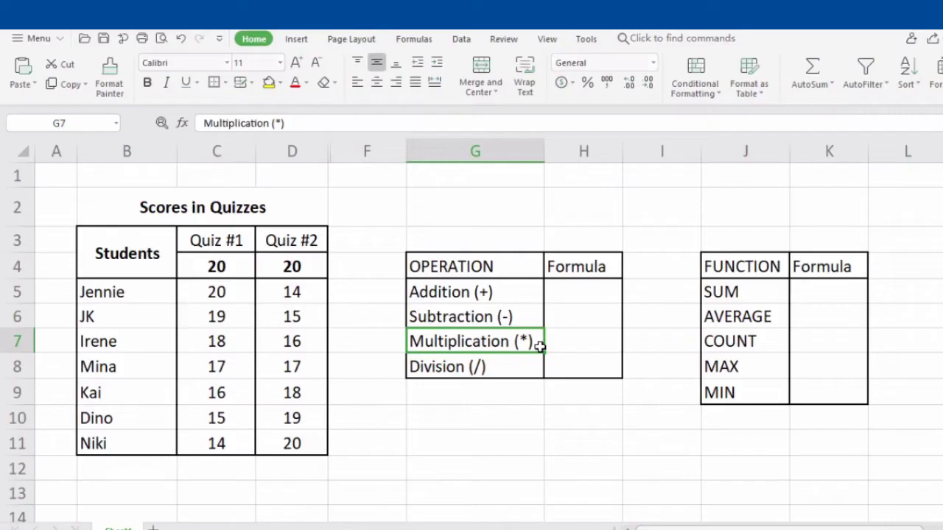
{"action": "left_click", "coordinate": [531, 367]}
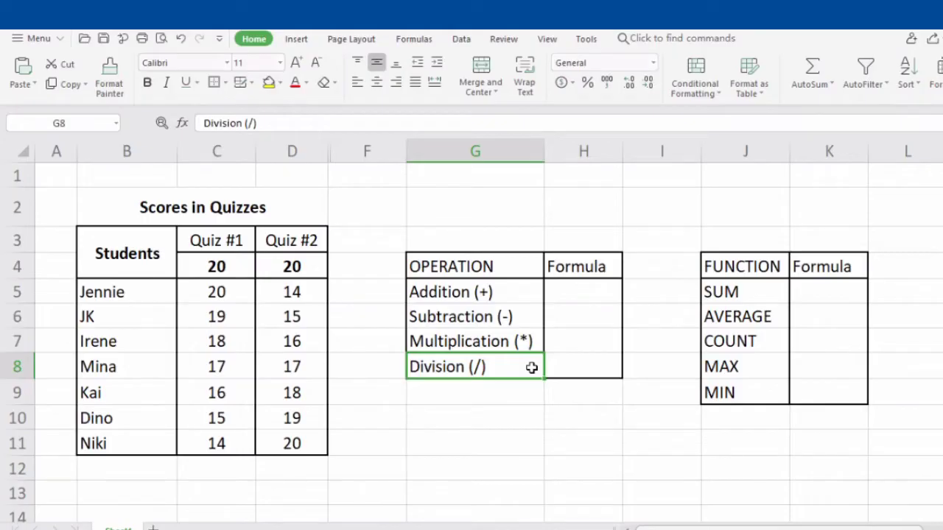
Step: Enter =c5+d5 in H5 to show 34, then type =c6-d6 for subtraction
{"action": "left_click", "coordinate": [591, 299]}
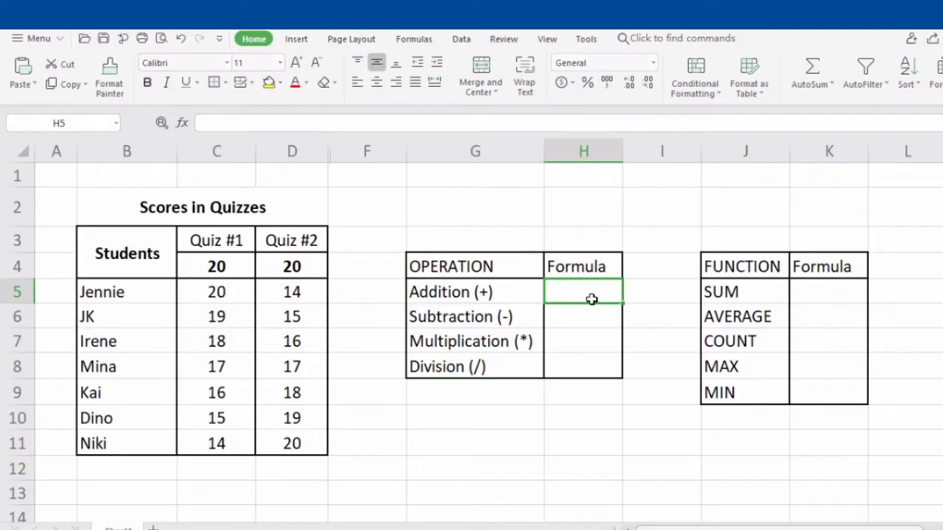
{"action": "left_click_drag", "start_coordinate": [213, 289], "coordinate": [304, 293]}
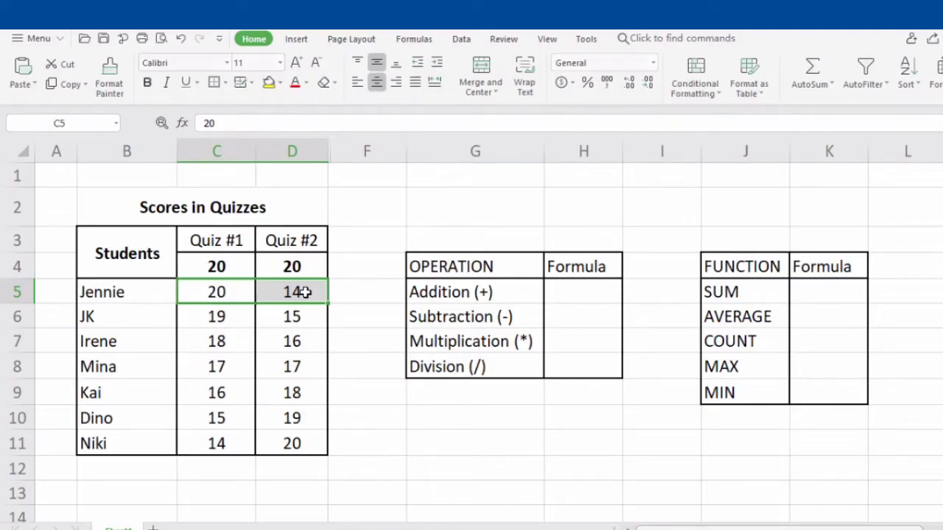
{"action": "left_click", "coordinate": [561, 294]}
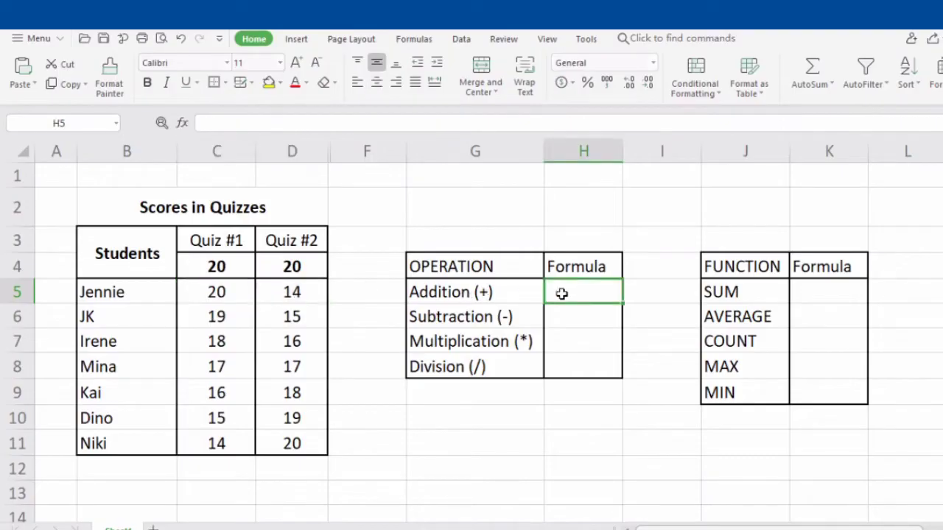
{"action": "type", "text": "="}
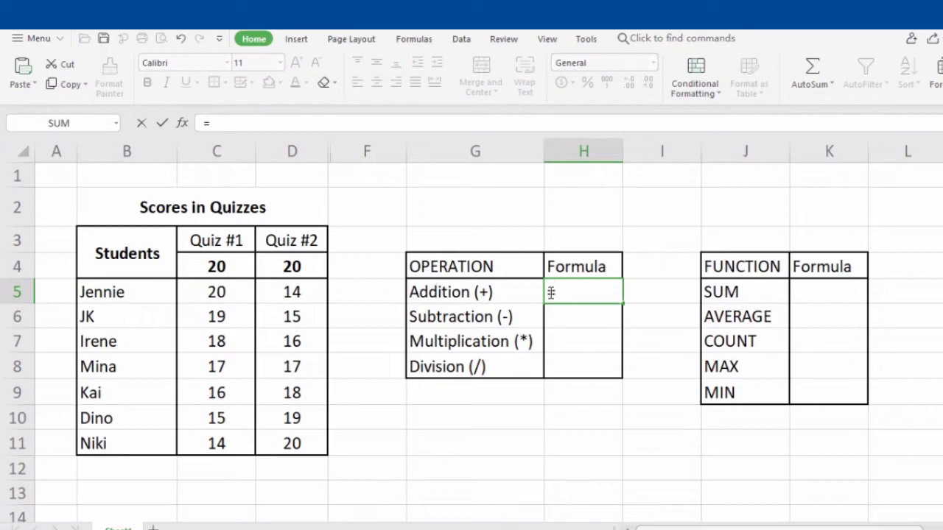
{"action": "type", "text": "c5"}
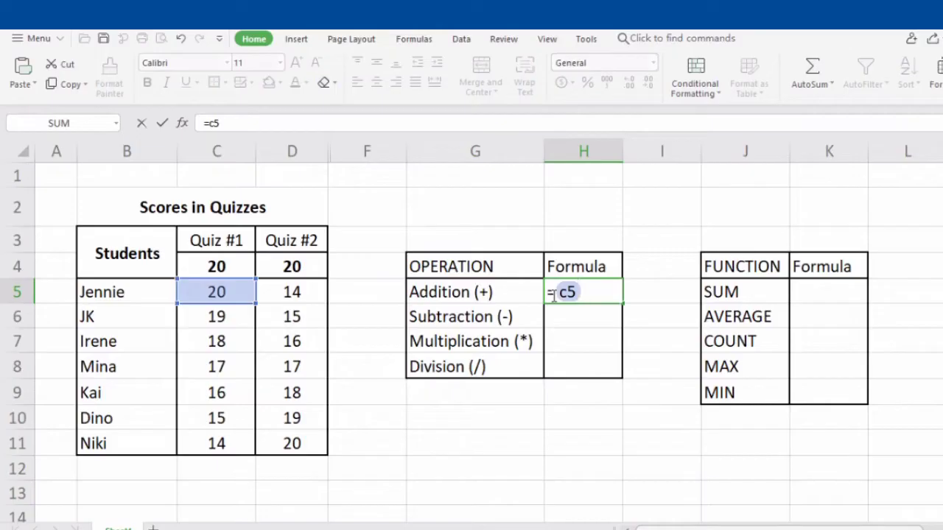
{"action": "type", "text": "+"}
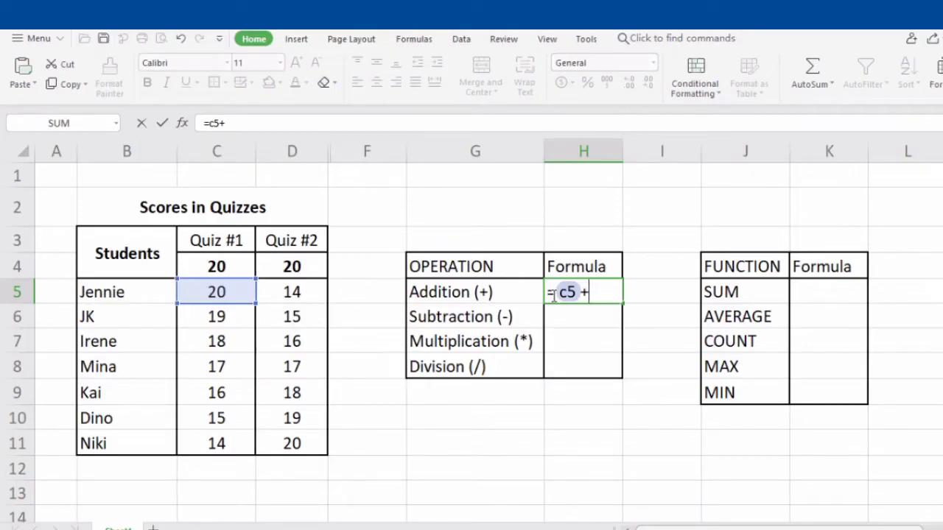
{"action": "type", "text": "d5"}
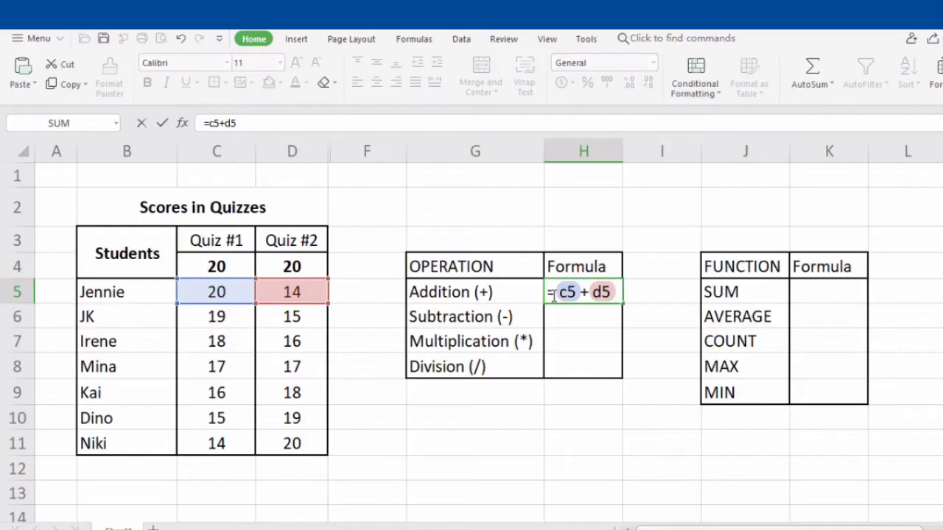
{"action": "key", "text": "Return"}
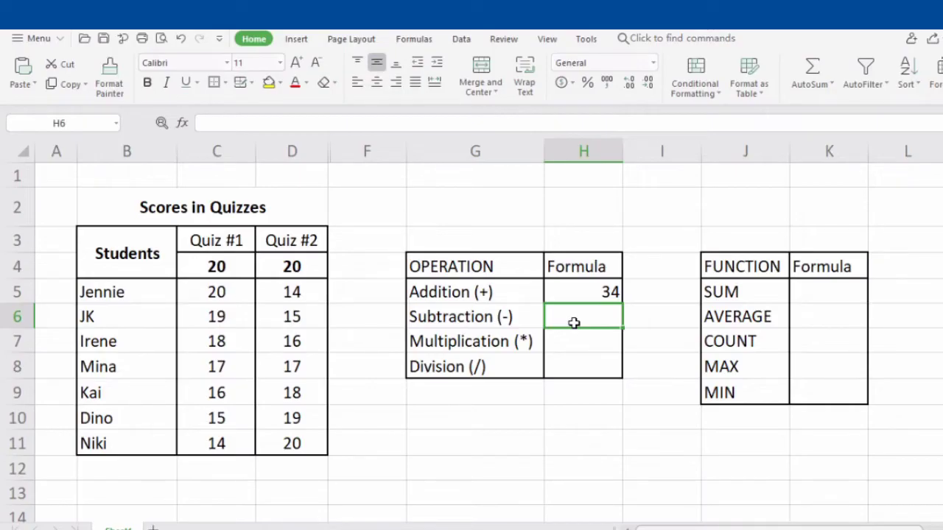
{"action": "type", "text": "="}
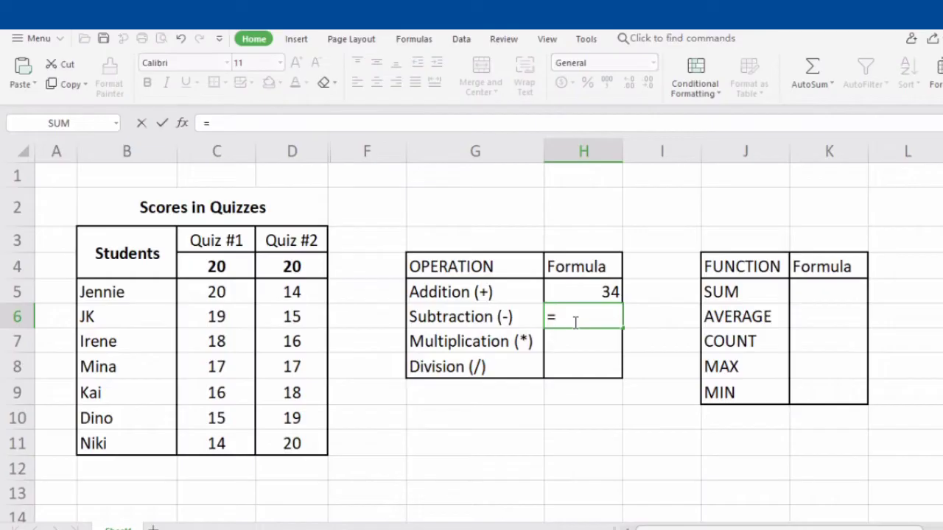
{"action": "type", "text": "c"}
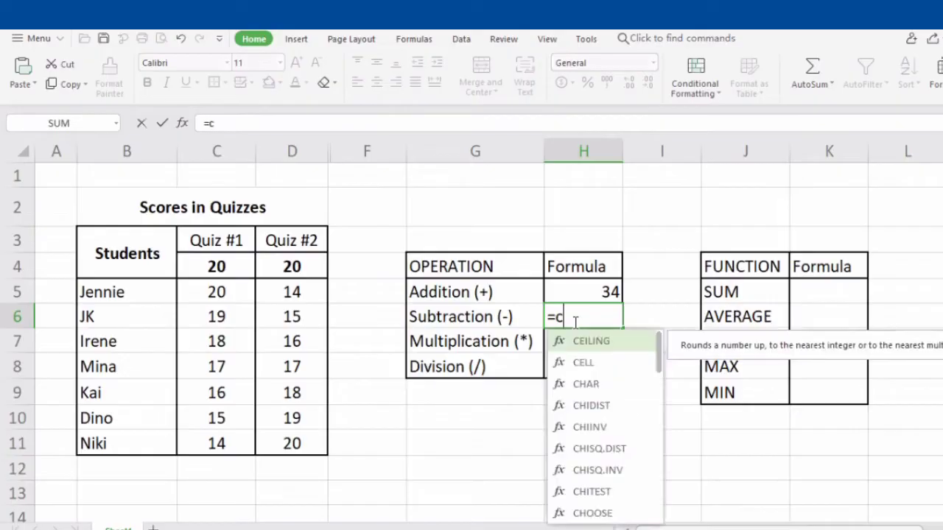
{"action": "type", "text": "6"}
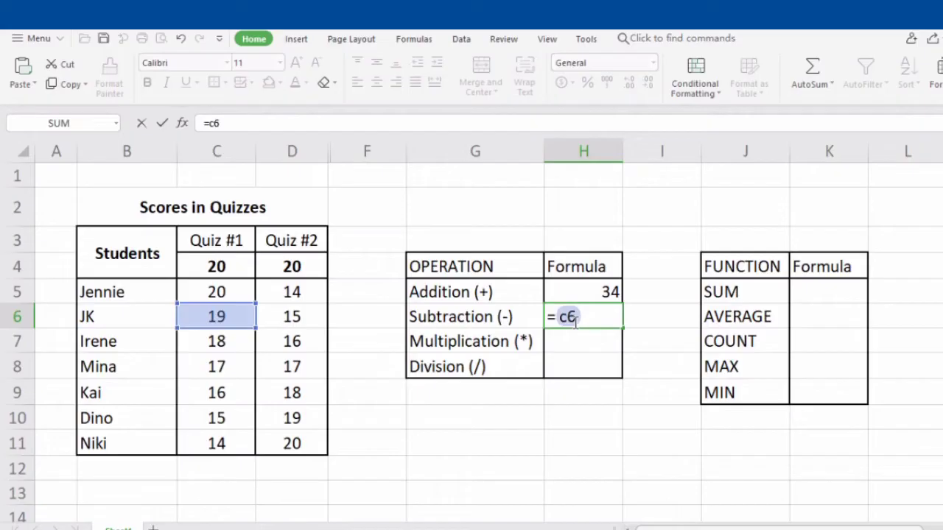
{"action": "type", "text": "-"}
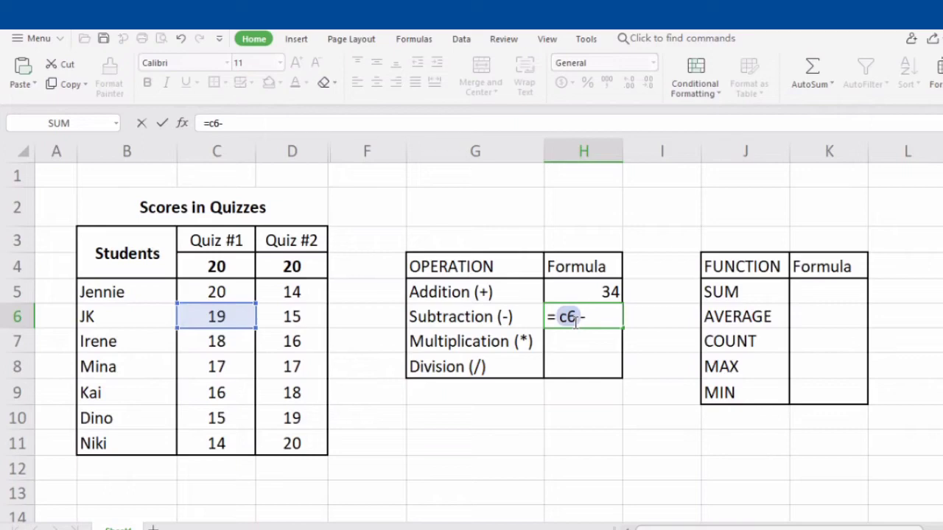
{"action": "type", "text": "d6"}
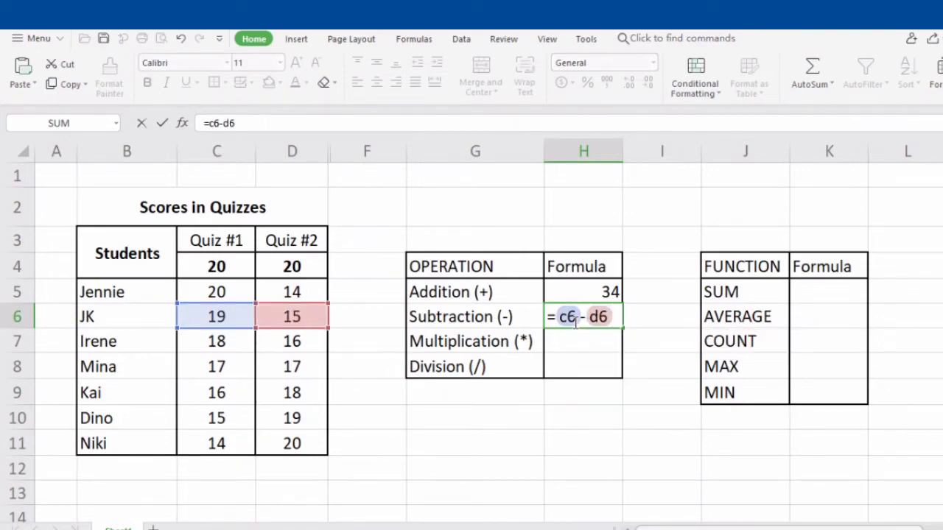
Step: Confirm the =c6-d6 formula in H6 so the Subtraction cell shows 4
{"action": "key", "text": "Return"}
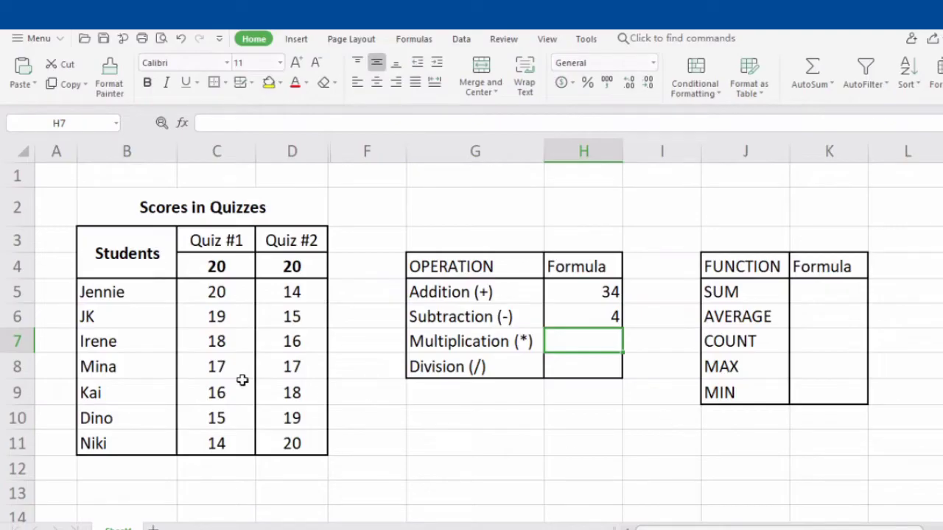
Step: Enter =c7*d7 in H7 to multiply row 7's quiz scores, giving 288
{"action": "left_click_drag", "start_coordinate": [151, 340], "coordinate": [284, 337]}
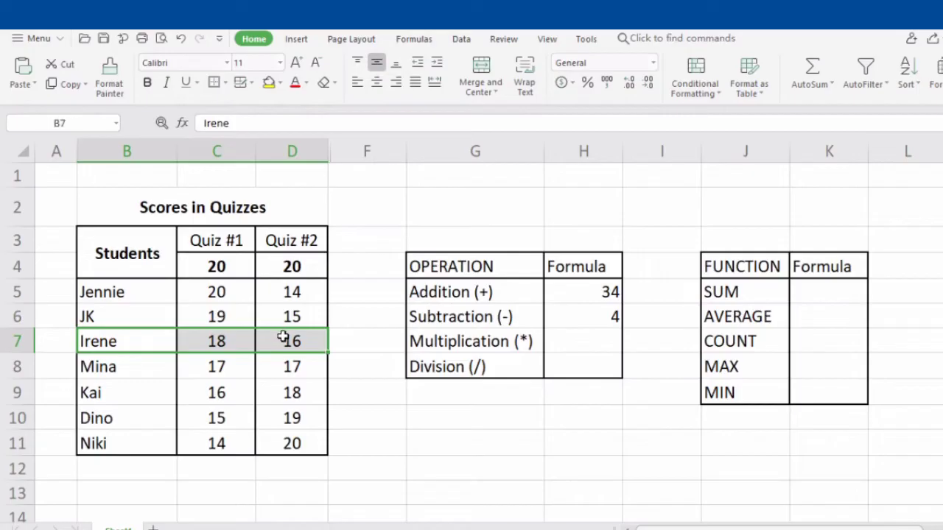
{"action": "left_click", "coordinate": [574, 347]}
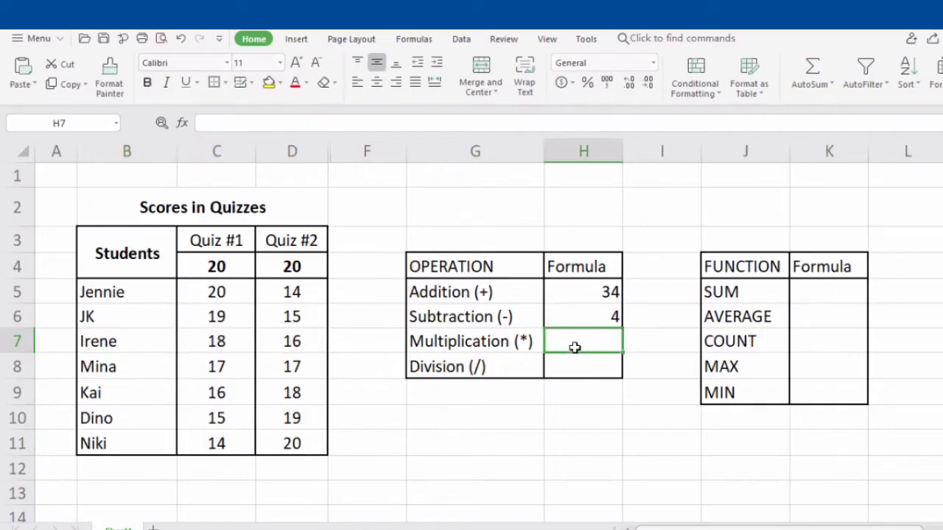
{"action": "type", "text": "="}
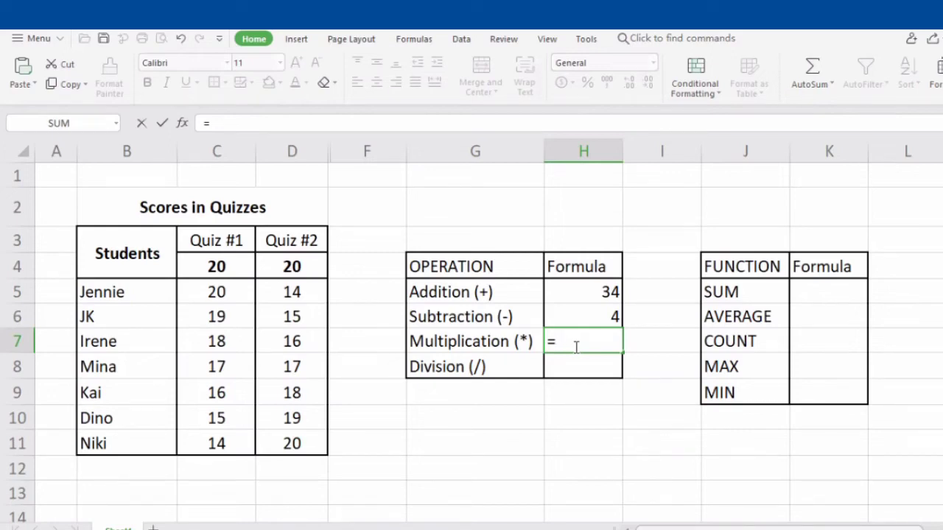
{"action": "type", "text": "c7"}
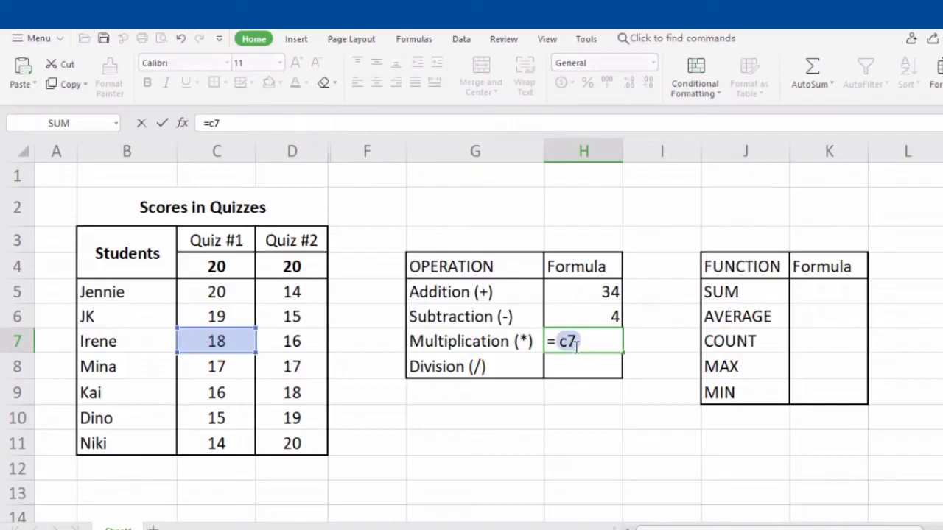
{"action": "type", "text": "*"}
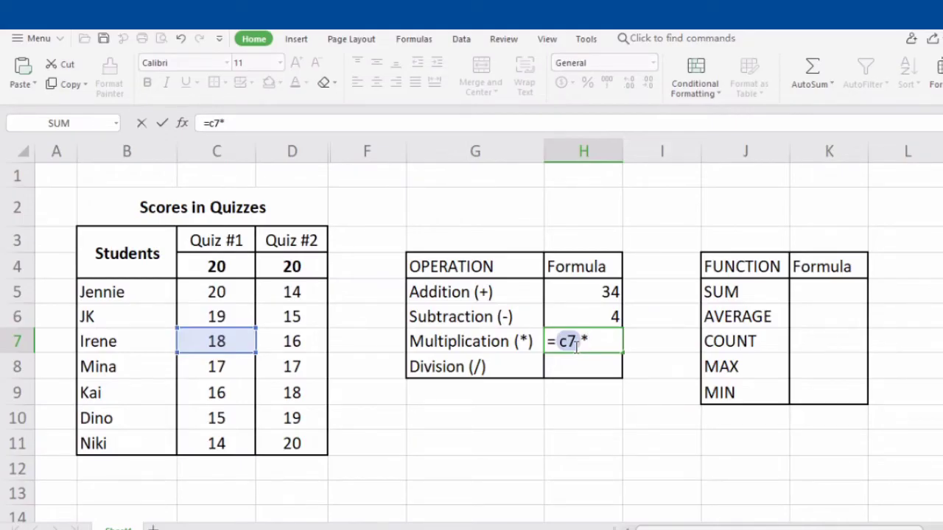
{"action": "type", "text": "d7"}
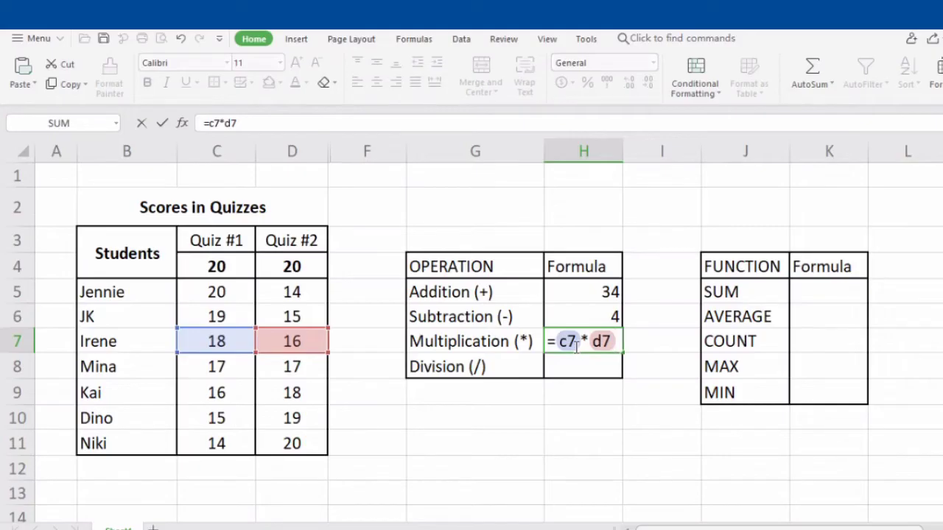
{"action": "key", "text": "Return"}
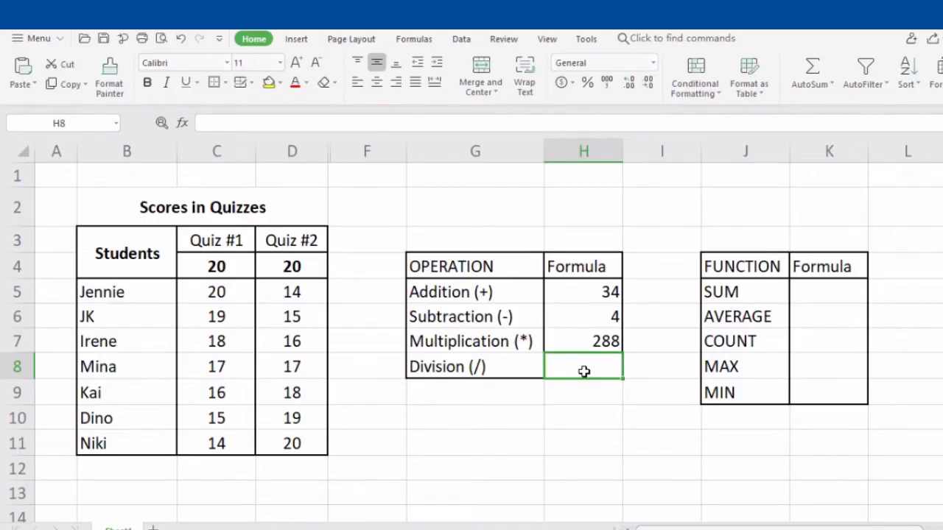
Step: Enter =c8/d8 in H8 to divide row 8's Quiz #1 score by its Quiz #2 score
{"action": "left_click_drag", "start_coordinate": [140, 370], "coordinate": [302, 369]}
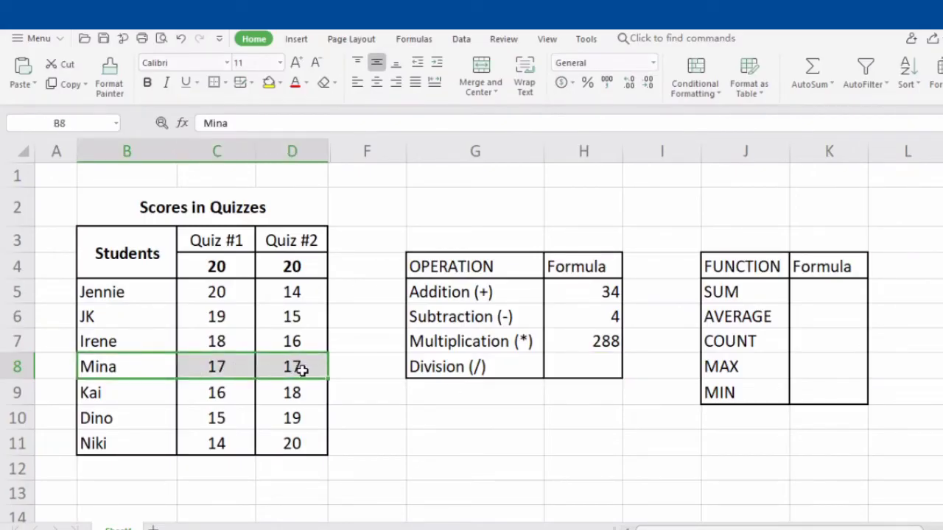
{"action": "left_click", "coordinate": [572, 367]}
{"action": "type", "text": "="}
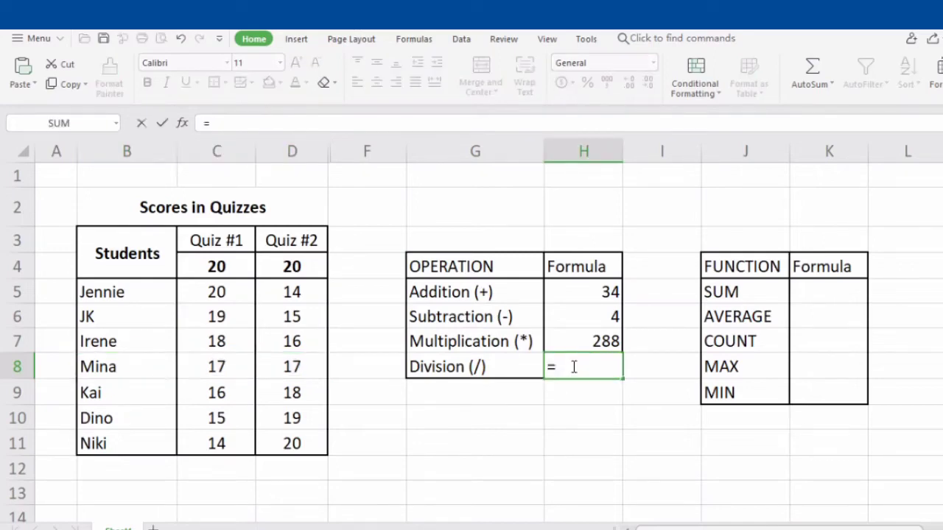
{"action": "type", "text": "c8"}
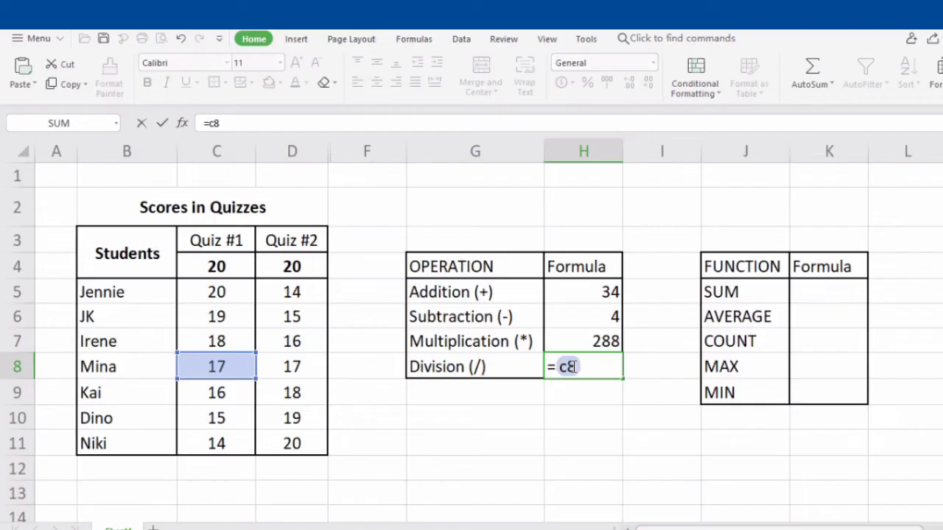
{"action": "type", "text": "/"}
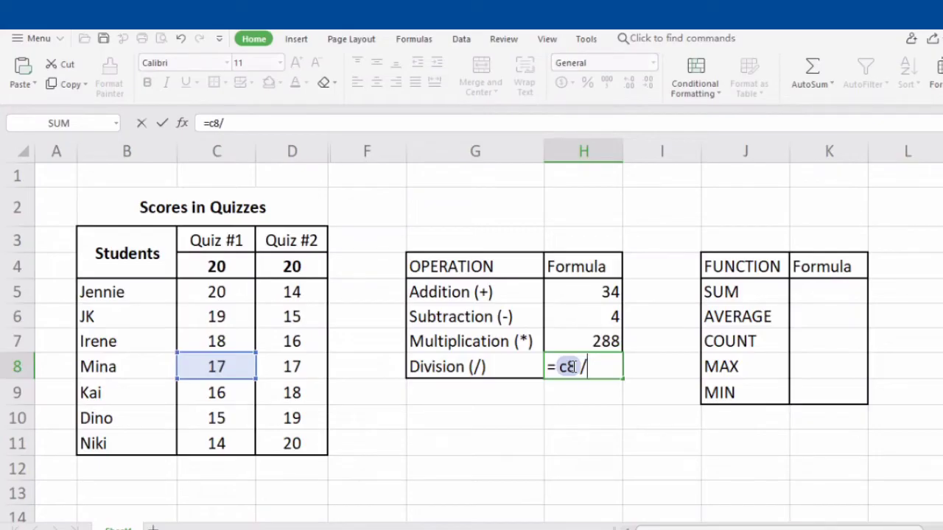
{"action": "type", "text": "d8"}
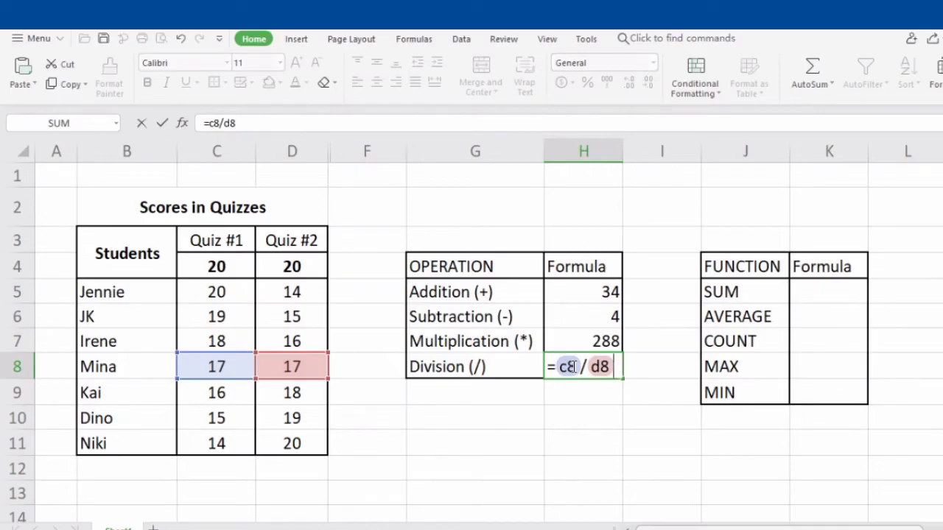
{"action": "key", "text": "Return"}
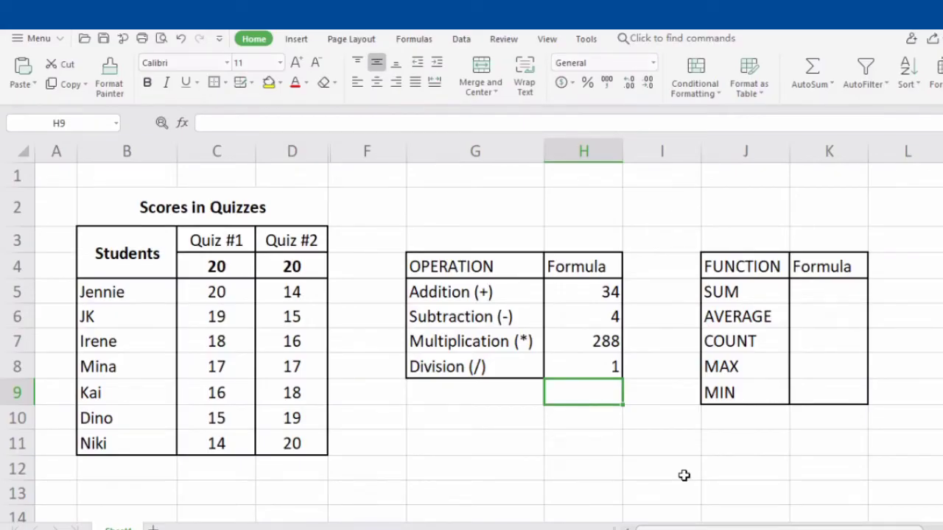
Step: Enter =SUM(C5:C11) in K5 to total the Quiz #1 scores, giving 119
{"action": "left_click", "coordinate": [759, 290]}
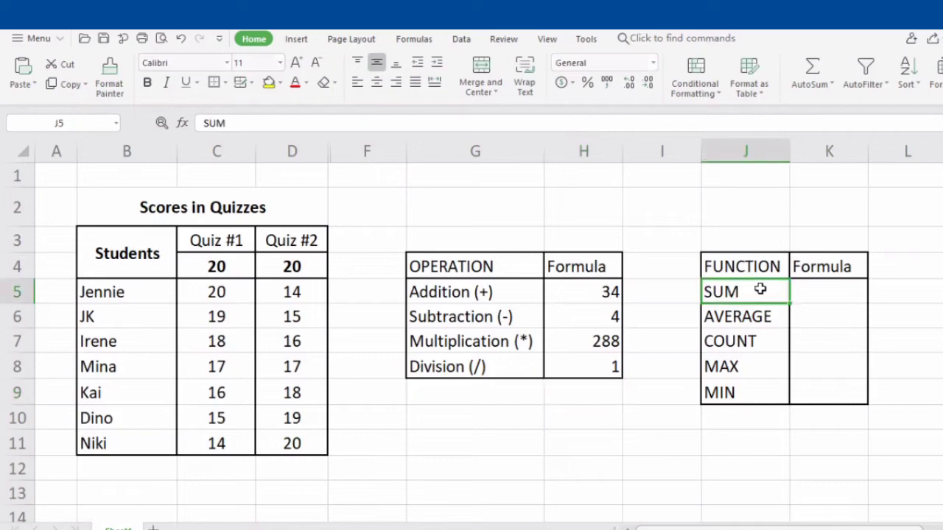
{"action": "left_click_drag", "start_coordinate": [201, 292], "coordinate": [191, 443]}
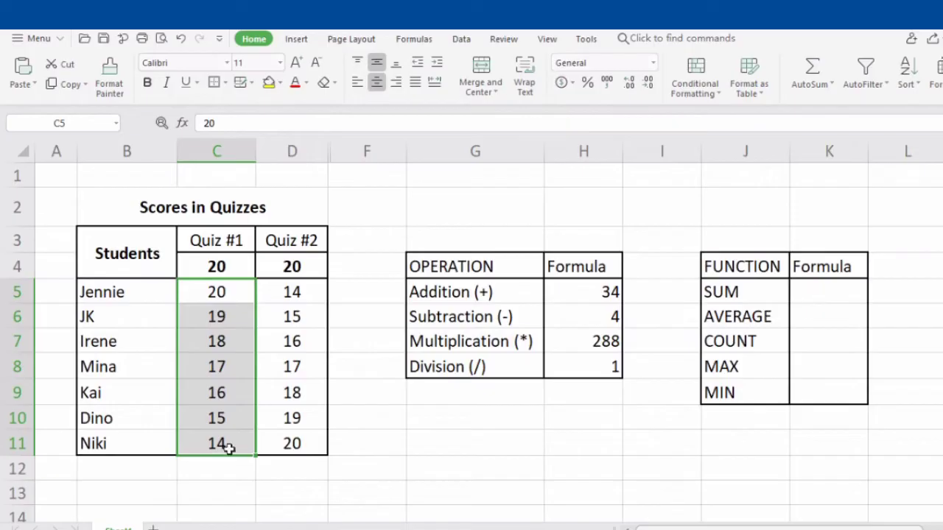
{"action": "left_click", "coordinate": [823, 298]}
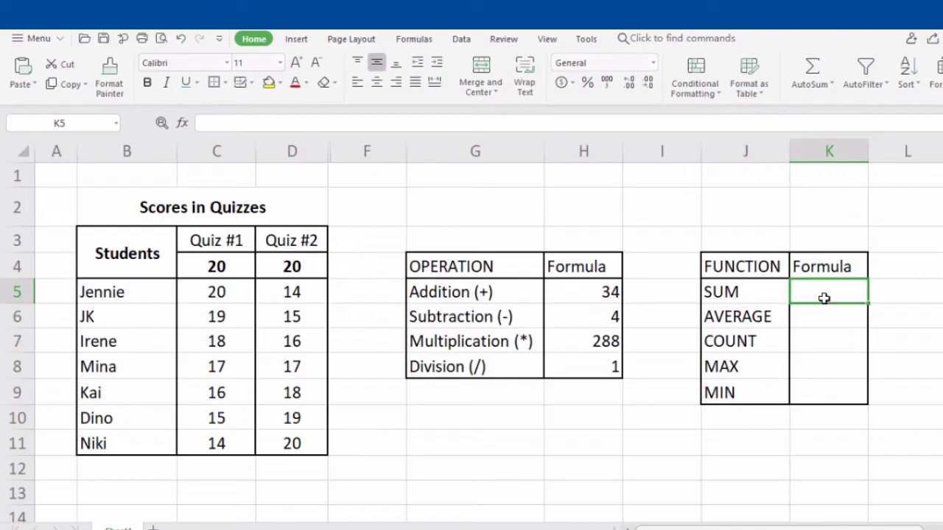
{"action": "type", "text": "=SUM("}
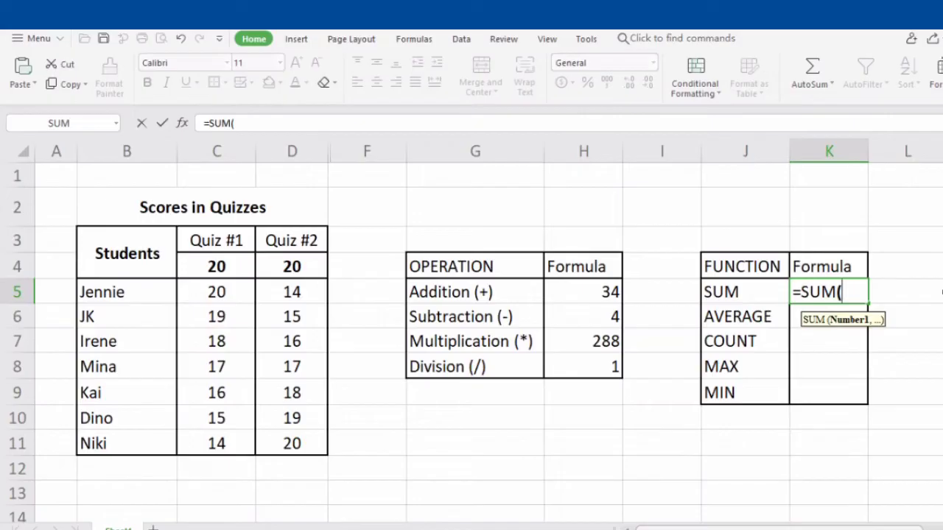
{"action": "left_click", "coordinate": [217, 291]}
{"action": "type", "text": ":"}
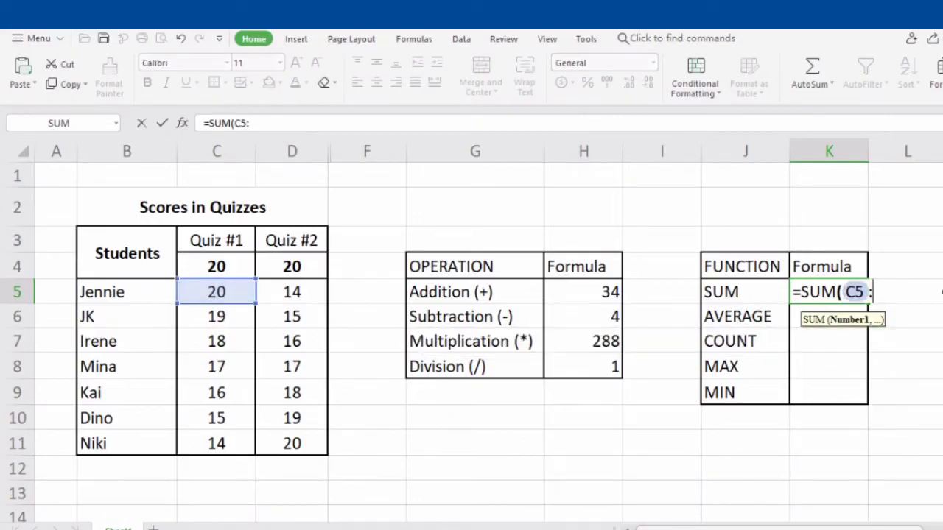
{"action": "type", "text": "C11"}
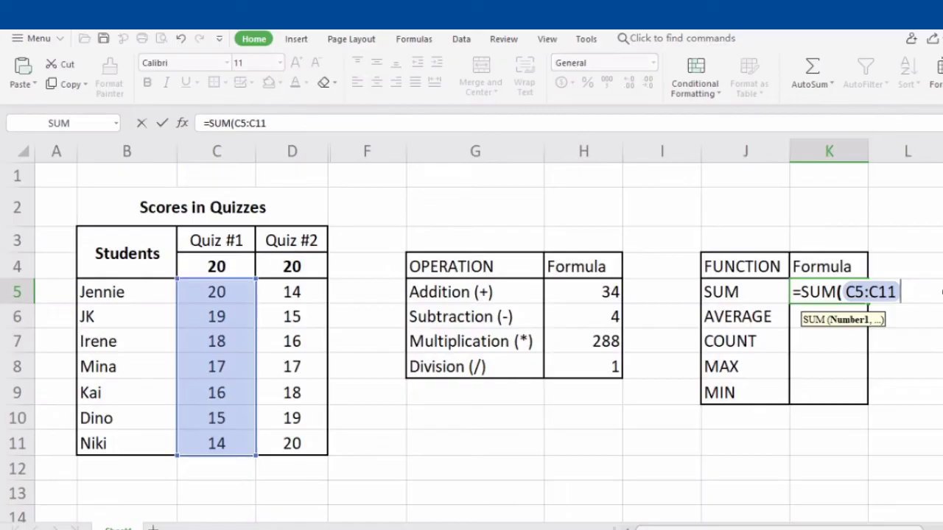
{"action": "type", "text": ")"}
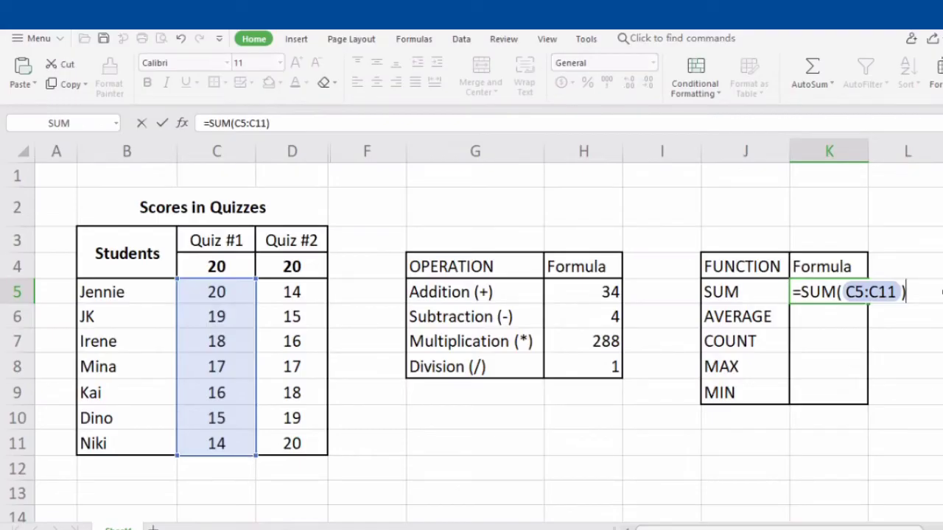
{"action": "key", "text": "Return"}
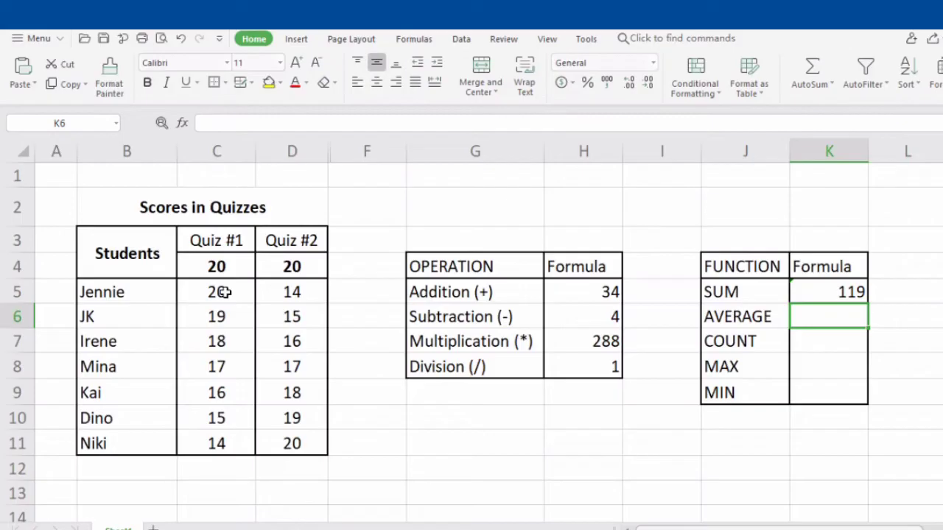
{"action": "left_click_drag", "start_coordinate": [206, 290], "coordinate": [200, 435]}
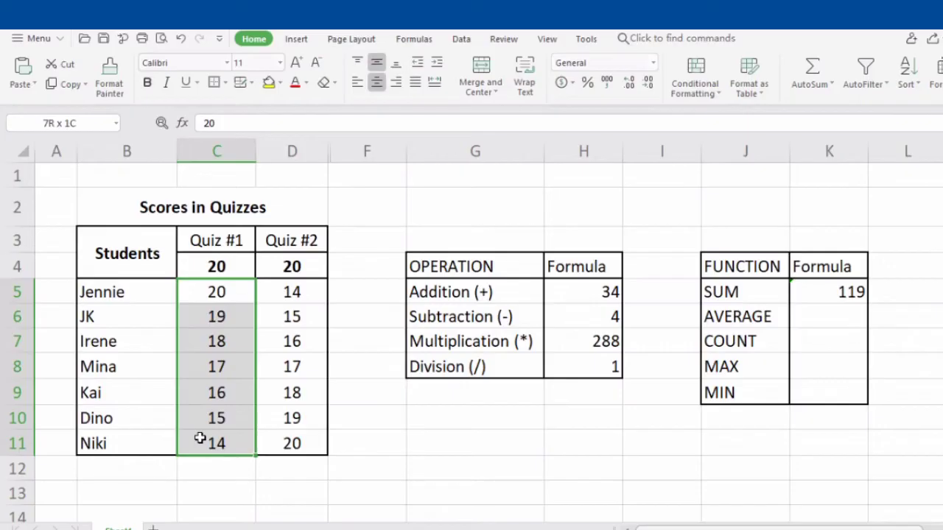
Step: Enter =AVERAGE(C5:C11) in K6, giving 17, and check its formula
{"action": "left_click", "coordinate": [836, 318]}
{"action": "type", "text": "="}
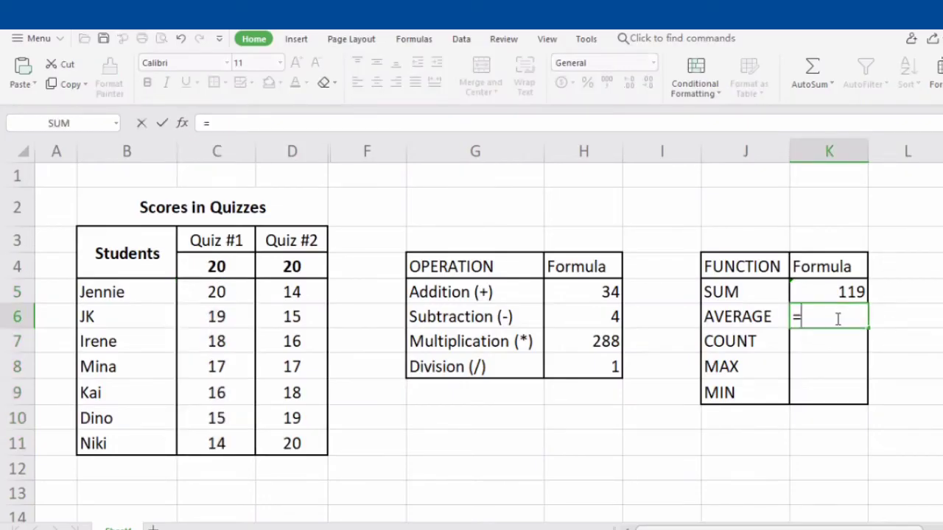
{"action": "type", "text": "AVERAG"}
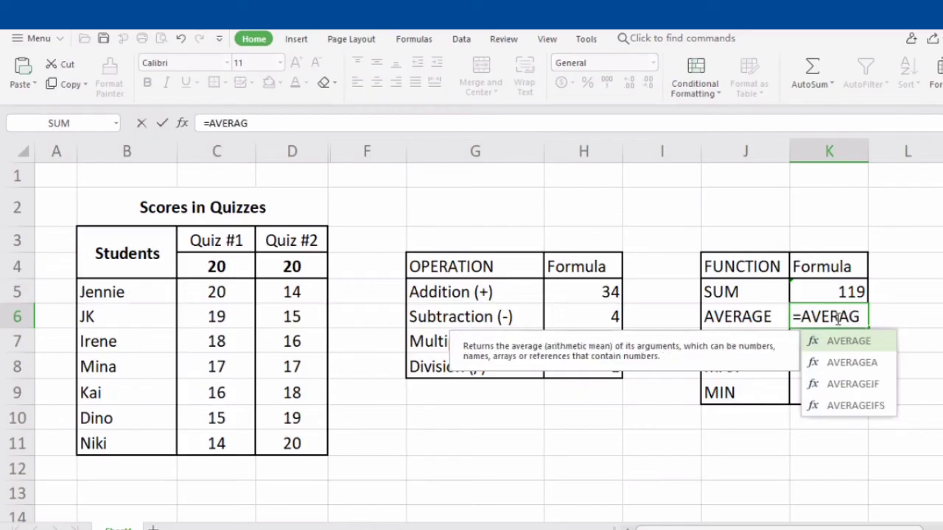
{"action": "type", "text": "E("}
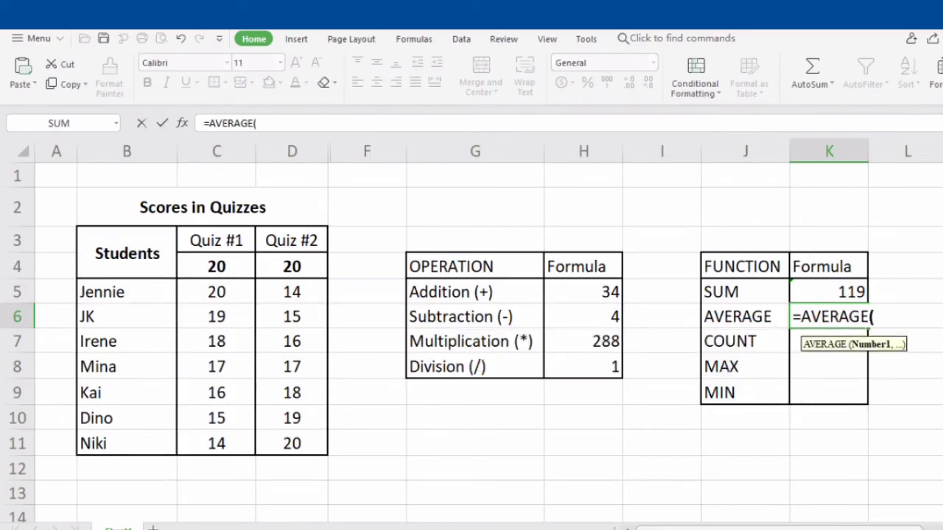
{"action": "left_click", "coordinate": [210, 291]}
{"action": "type", "text": ":"}
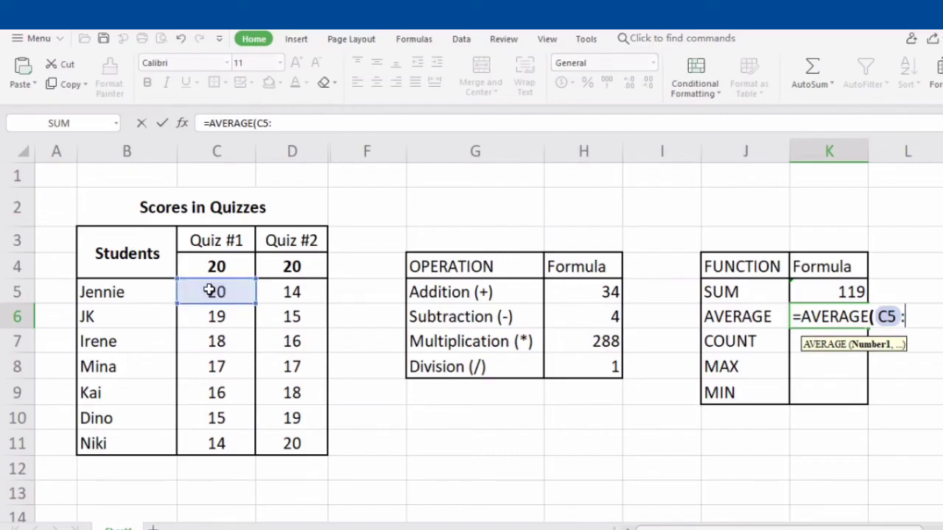
{"action": "left_click", "coordinate": [207, 439]}
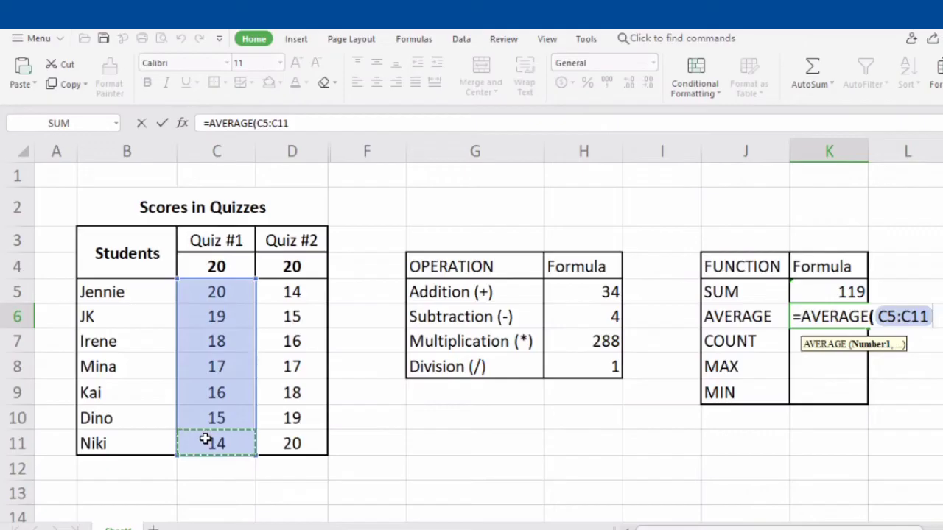
{"action": "type", "text": ")"}
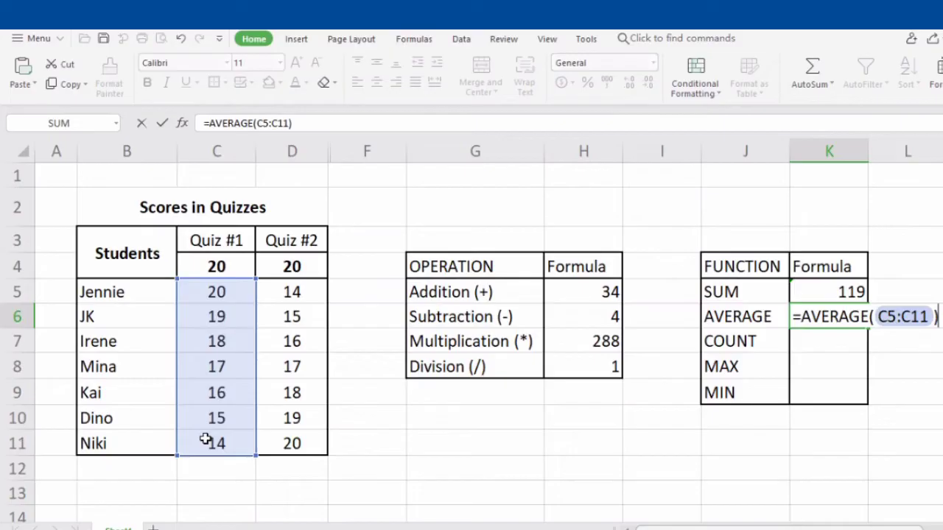
{"action": "key", "text": "Return"}
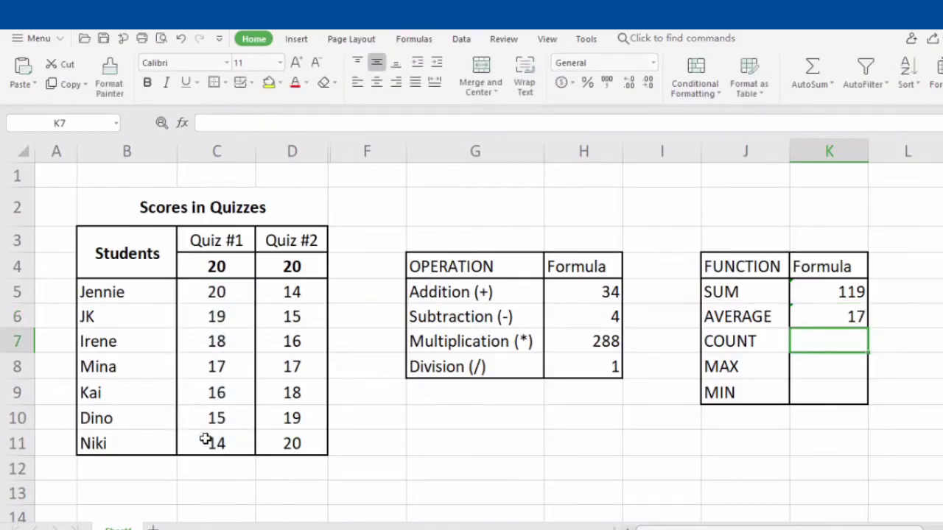
{"action": "left_click", "coordinate": [843, 316]}
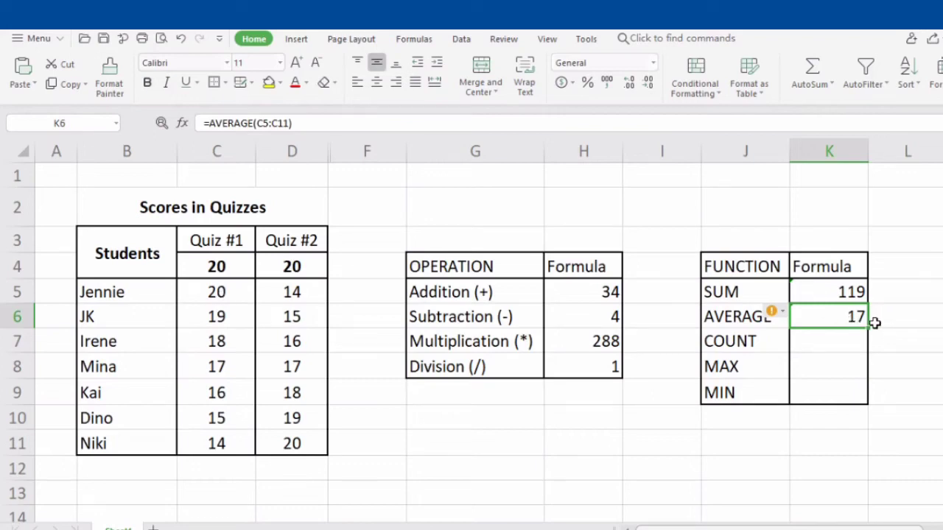
{"action": "left_click", "coordinate": [841, 343]}
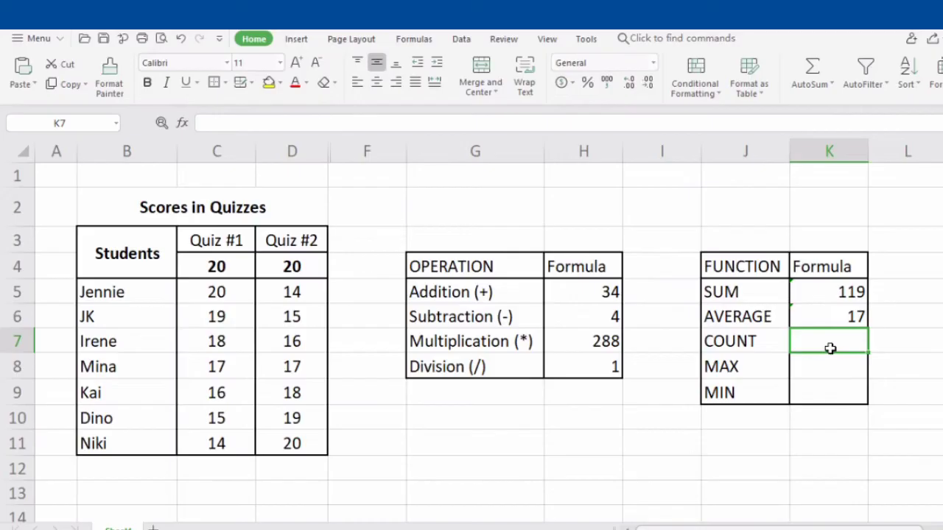
Step: Enter =COUNT(D5:D11) in K7, correcting the mistyped C5 reference
{"action": "left_click", "coordinate": [279, 290]}
{"action": "left_click_drag", "start_coordinate": [279, 290], "coordinate": [260, 443]}
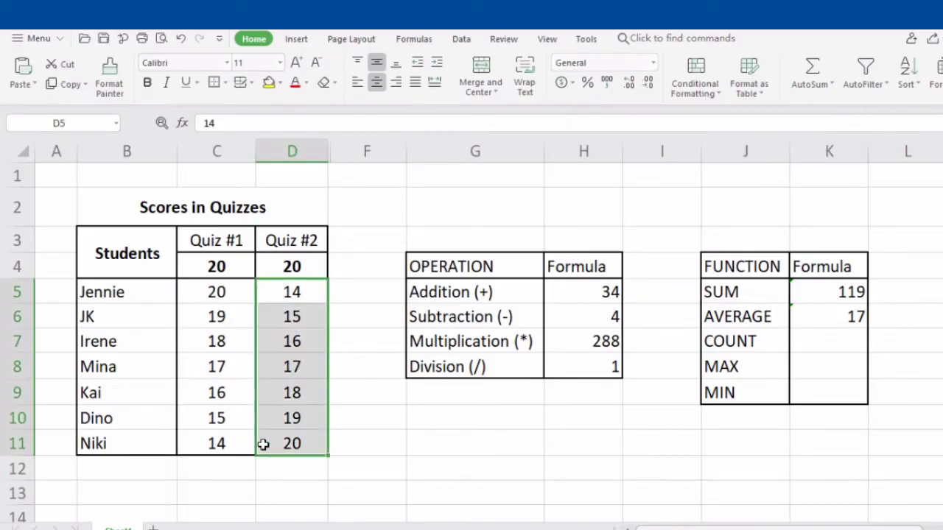
{"action": "left_click", "coordinate": [836, 338]}
{"action": "left_click", "coordinate": [836, 338]}
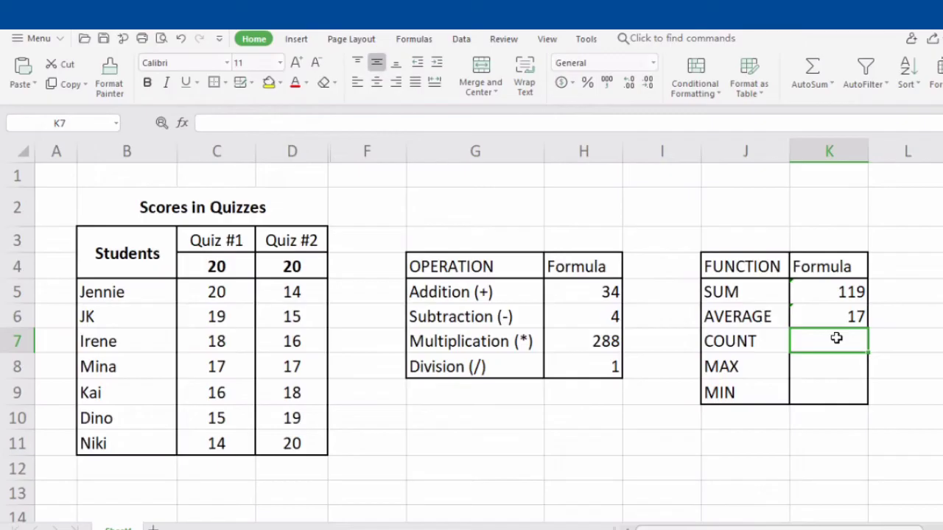
{"action": "type", "text": "=COUNT(C5"}
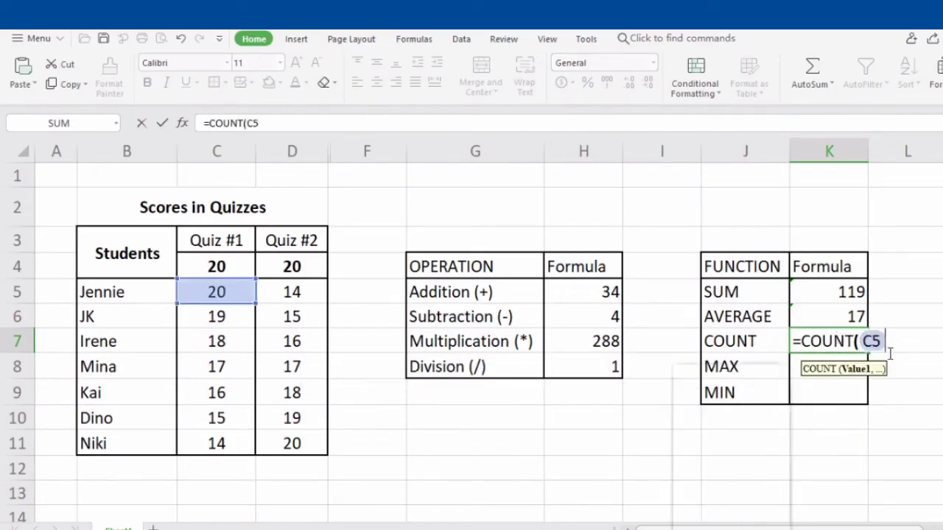
{"action": "key", "text": "BackSpace"}
{"action": "key", "text": "BackSpace"}
{"action": "type", "text": "D"}
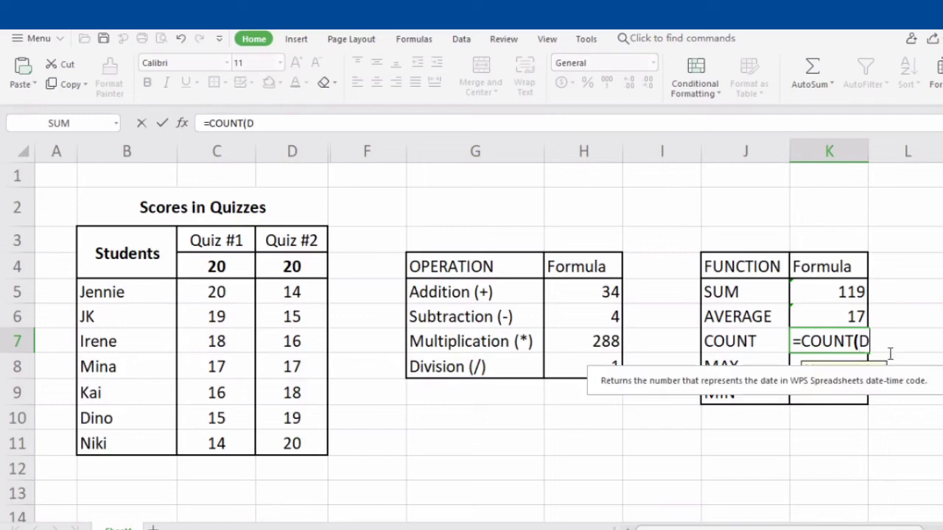
{"action": "type", "text": "5:D11"}
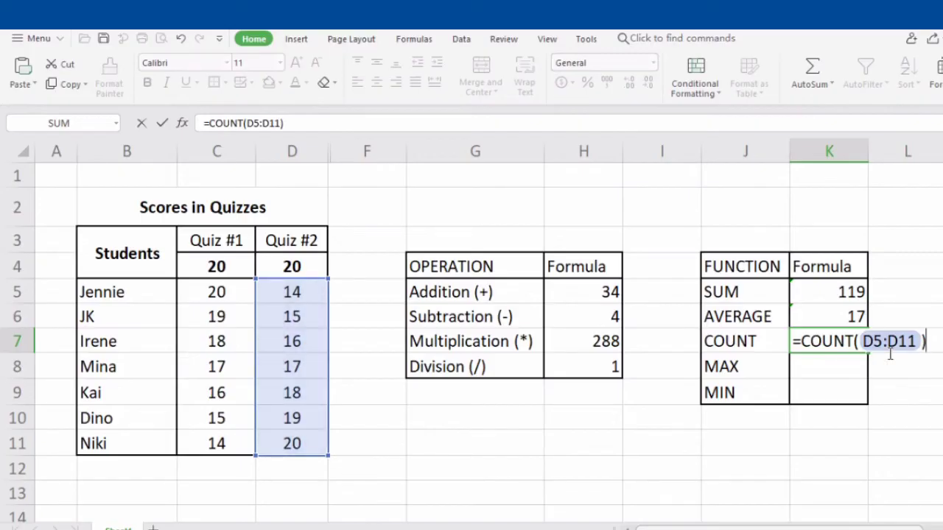
{"action": "key", "text": "Return"}
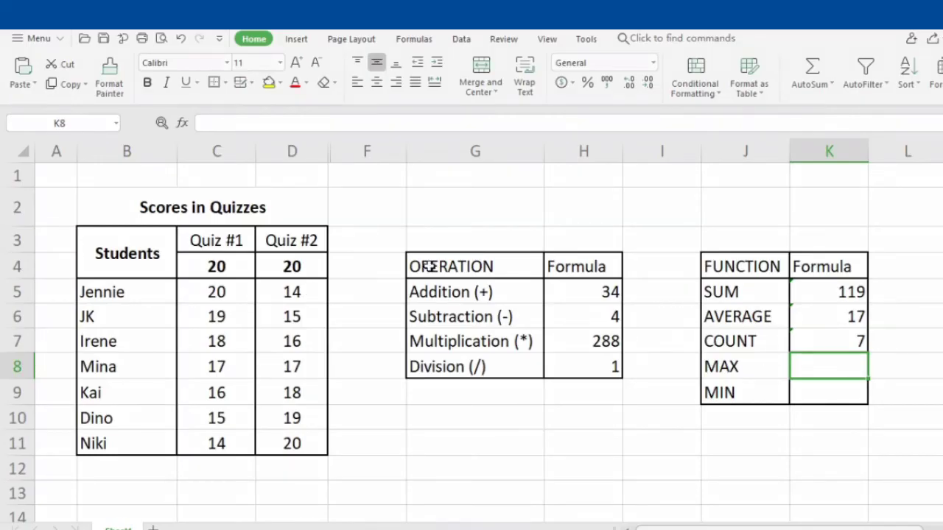
Step: Step through the Quiz #2 scores D5–D11 and verify the COUNT result of 7 in K7
{"action": "left_click", "coordinate": [306, 290]}
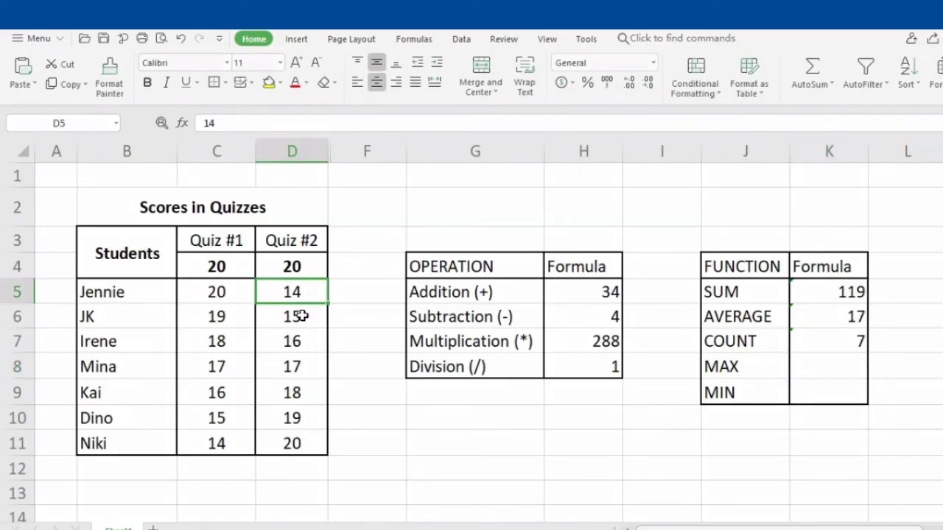
{"action": "left_click", "coordinate": [300, 315]}
{"action": "left_click", "coordinate": [294, 341]}
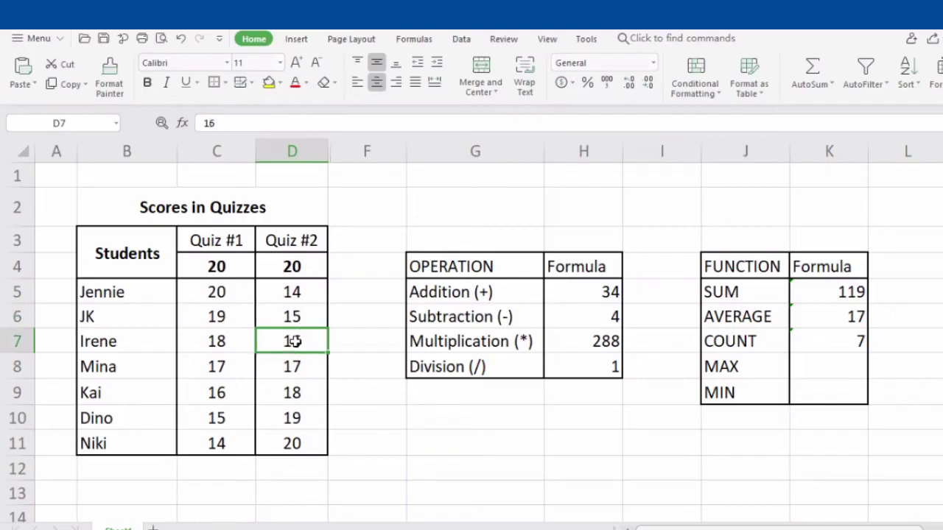
{"action": "key", "text": "Down"}
{"action": "key", "text": "Down"}
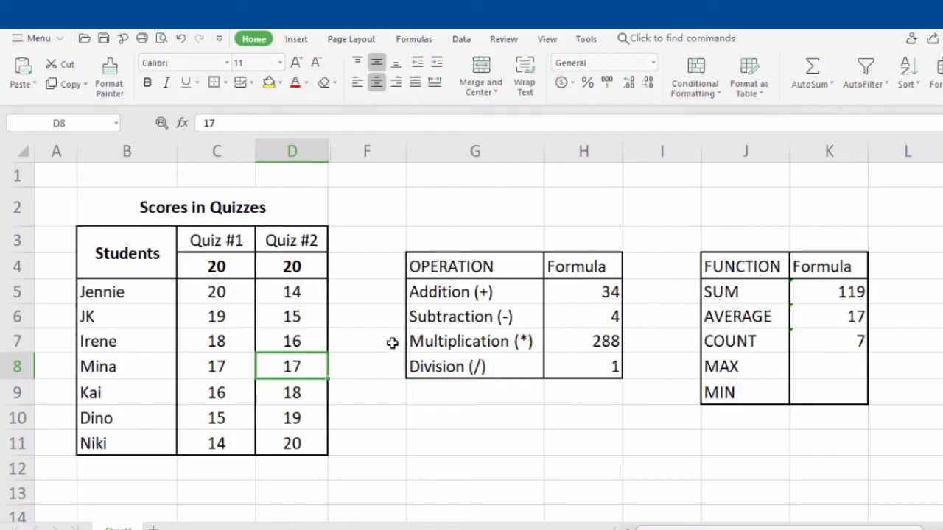
{"action": "key", "text": "Down"}
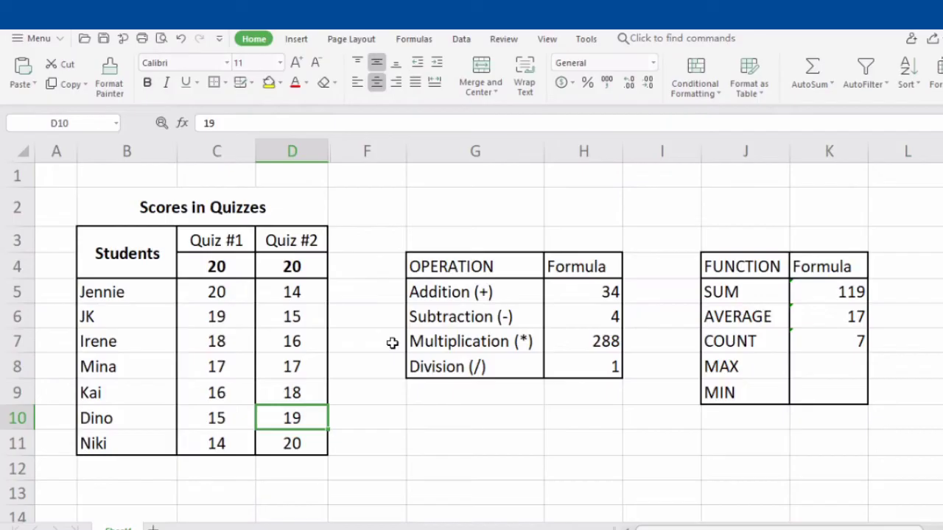
{"action": "key", "text": "Down"}
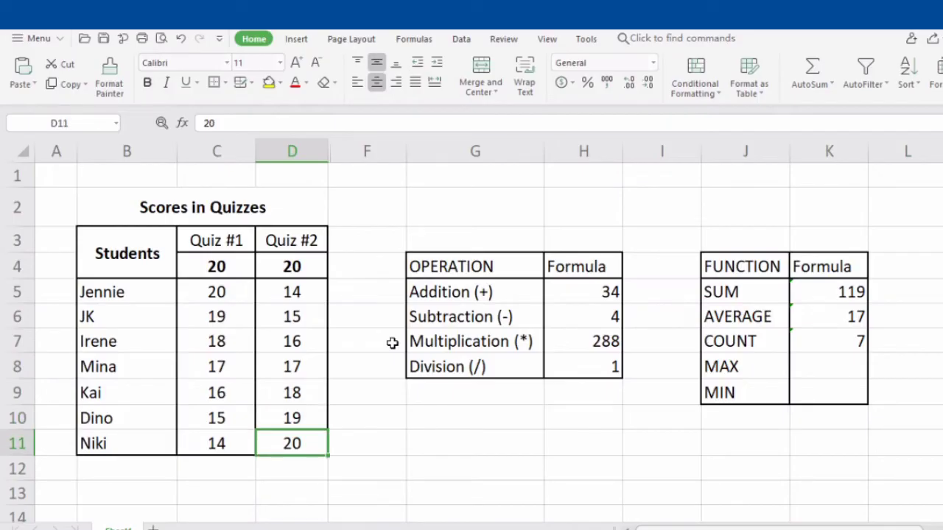
{"action": "left_click", "coordinate": [863, 340]}
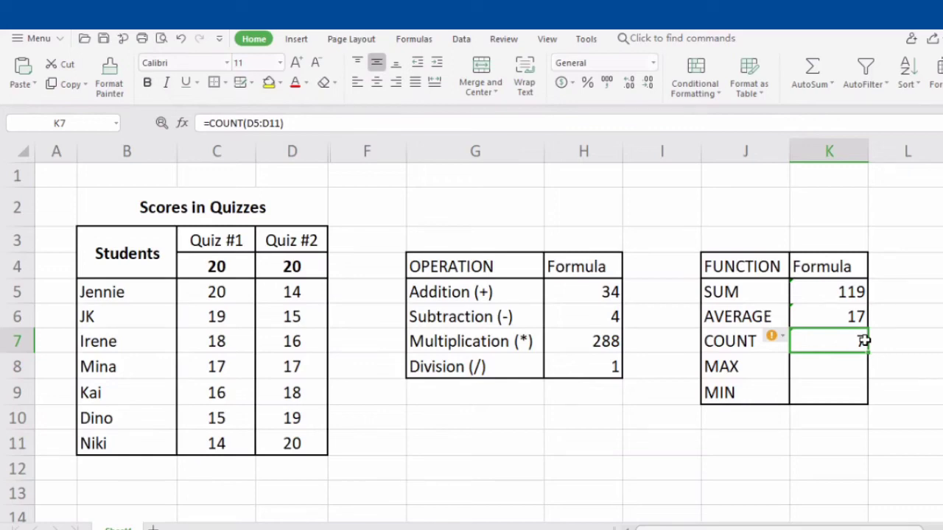
{"action": "left_click", "coordinate": [849, 374]}
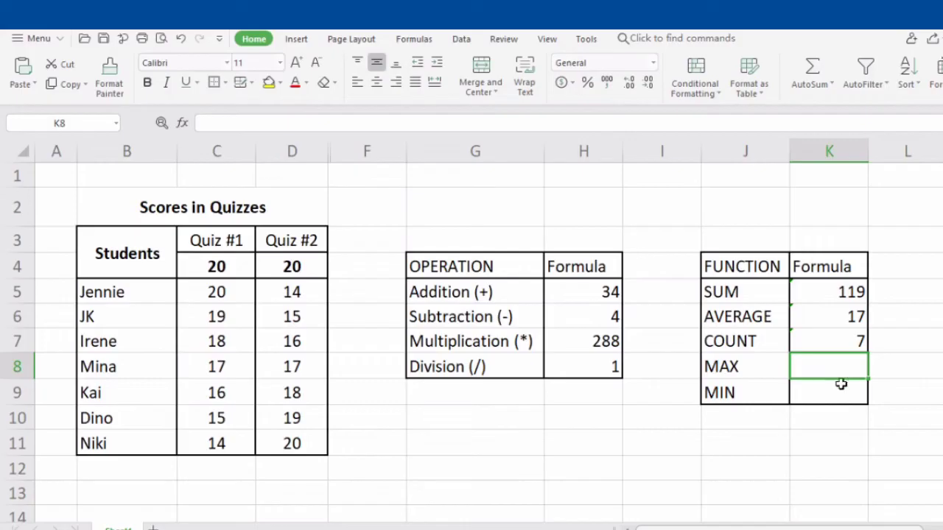
Step: Enter =MAX(D5:D11) in K8, returning the highest Quiz #2 score, 20
{"action": "left_click", "coordinate": [280, 288]}
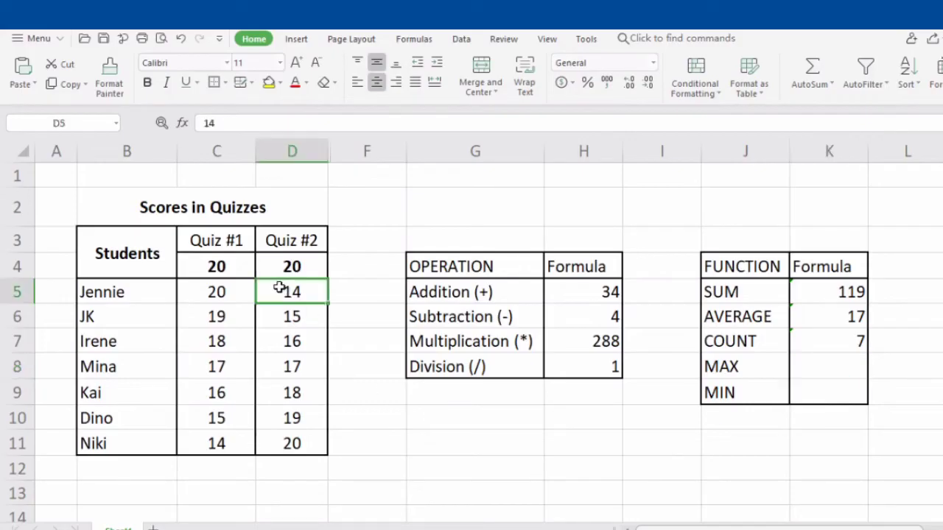
{"action": "left_click_drag", "start_coordinate": [280, 288], "coordinate": [285, 346]}
{"action": "left_click_drag", "start_coordinate": [277, 425], "coordinate": [275, 444]}
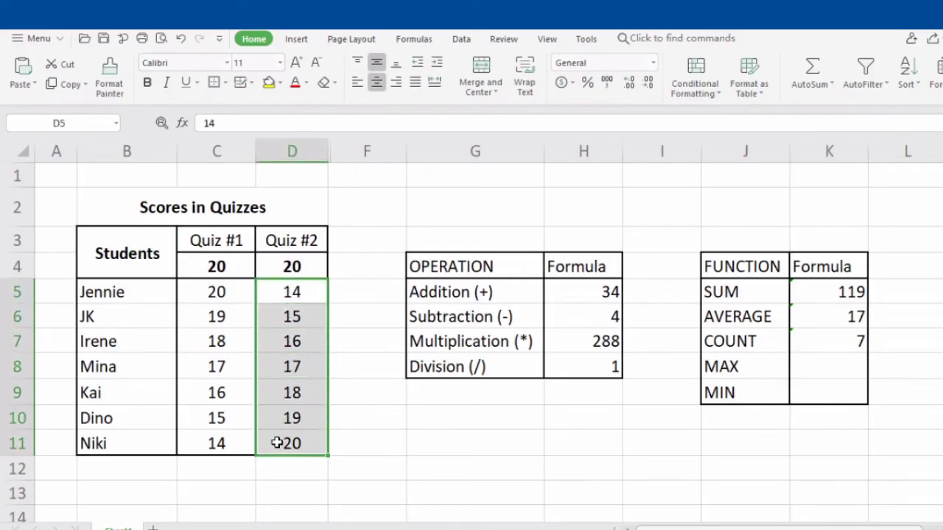
{"action": "left_click", "coordinate": [823, 372]}
{"action": "type", "text": "="}
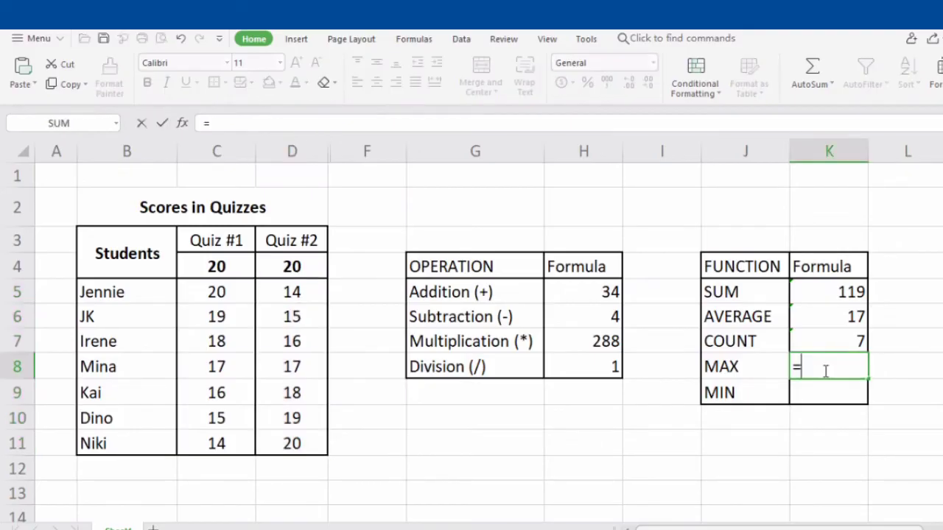
{"action": "type", "text": "MAX"}
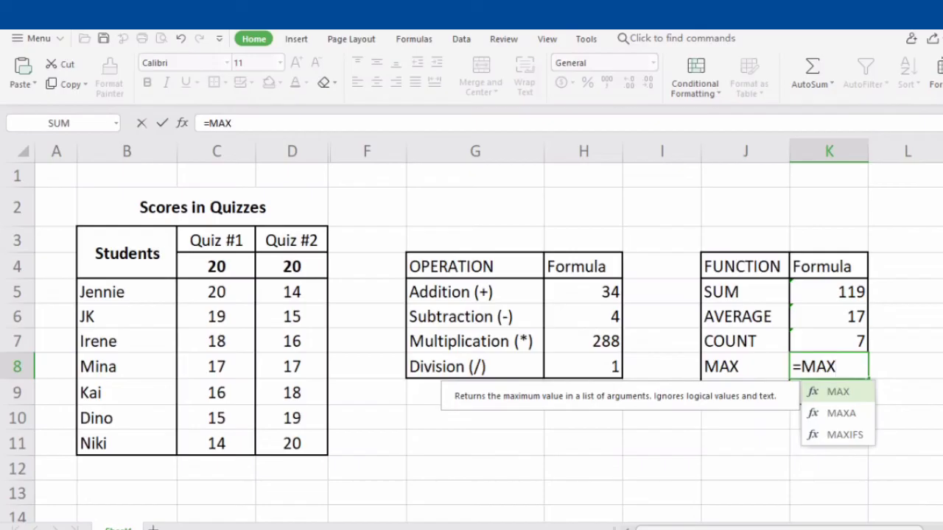
{"action": "type", "text": "("}
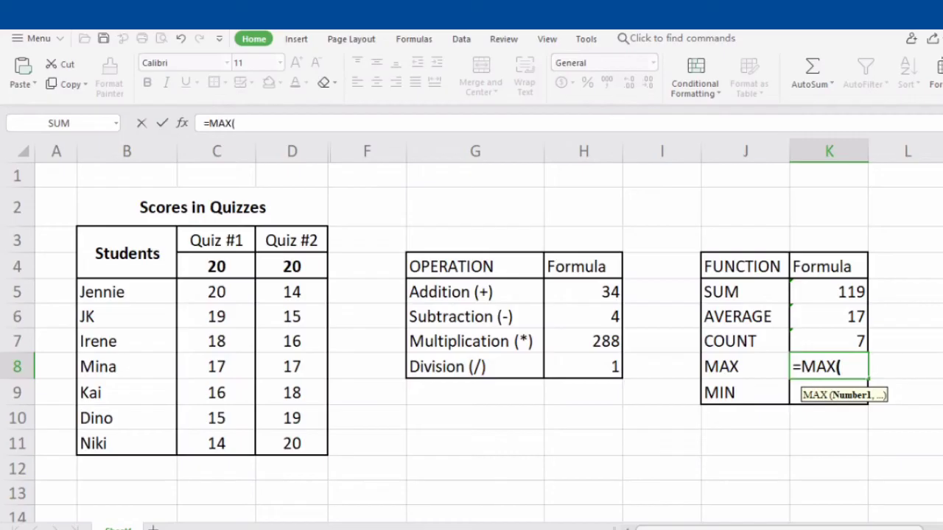
{"action": "type", "text": "D5"}
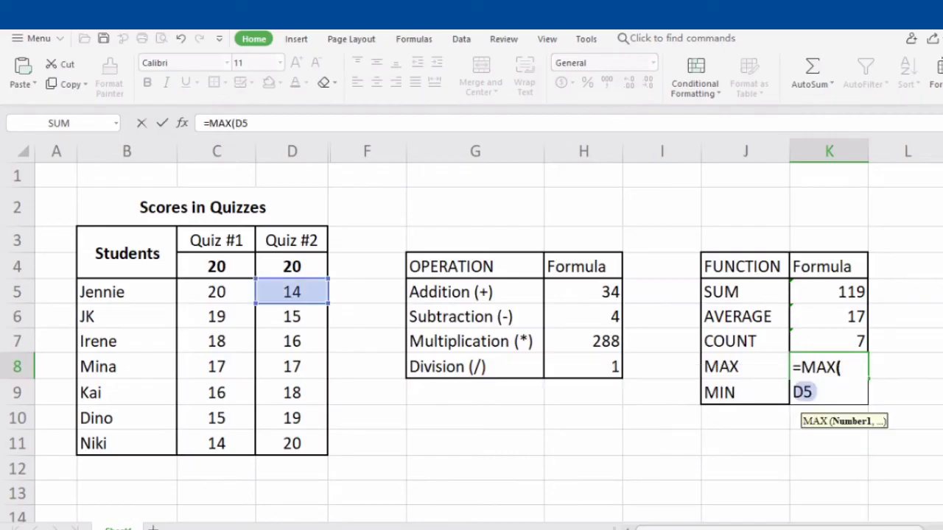
{"action": "type", "text": ":"}
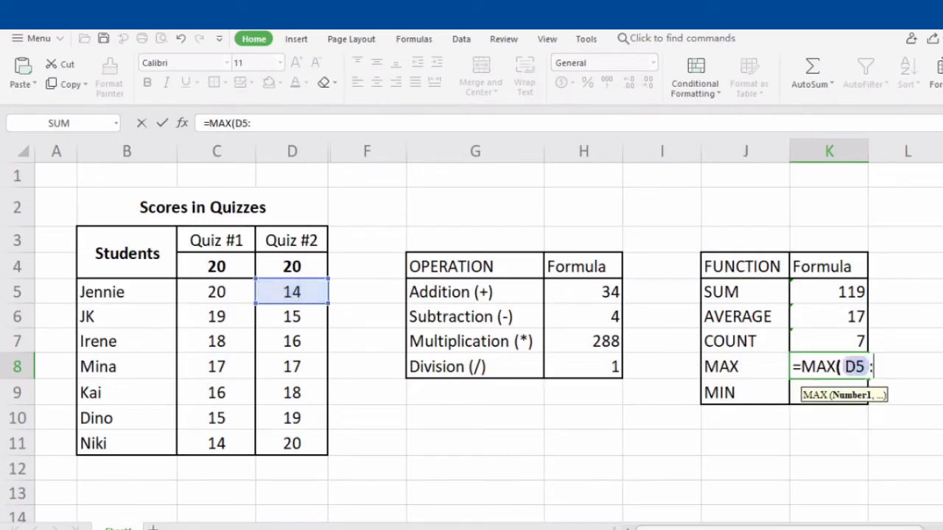
{"action": "type", "text": "D11"}
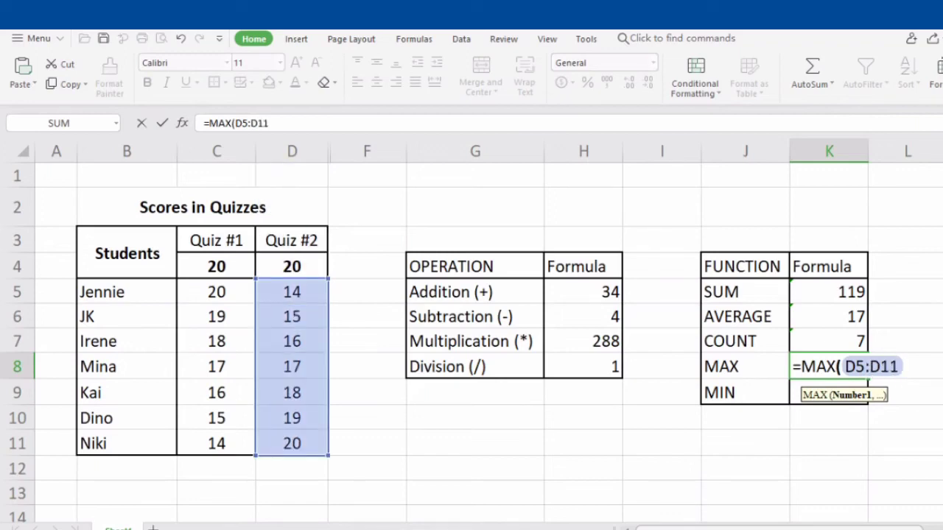
{"action": "type", "text": ")"}
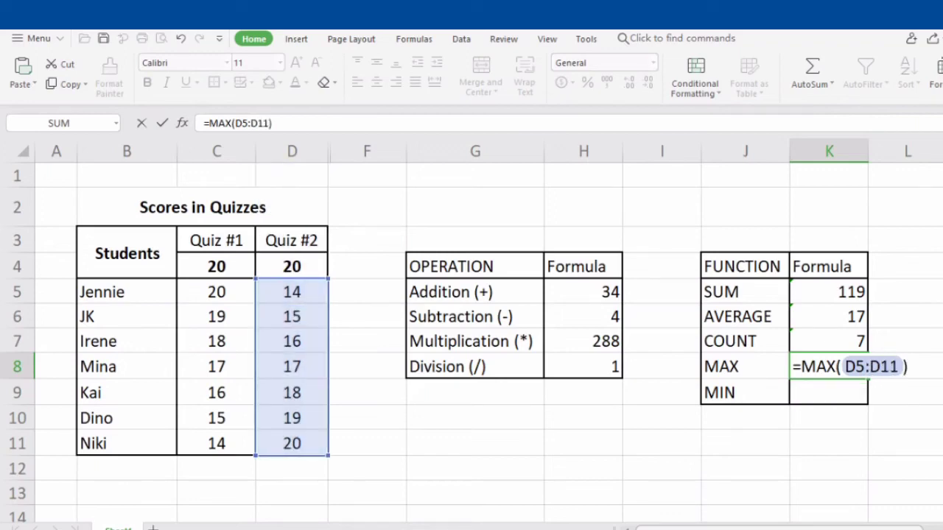
{"action": "key", "text": "Return"}
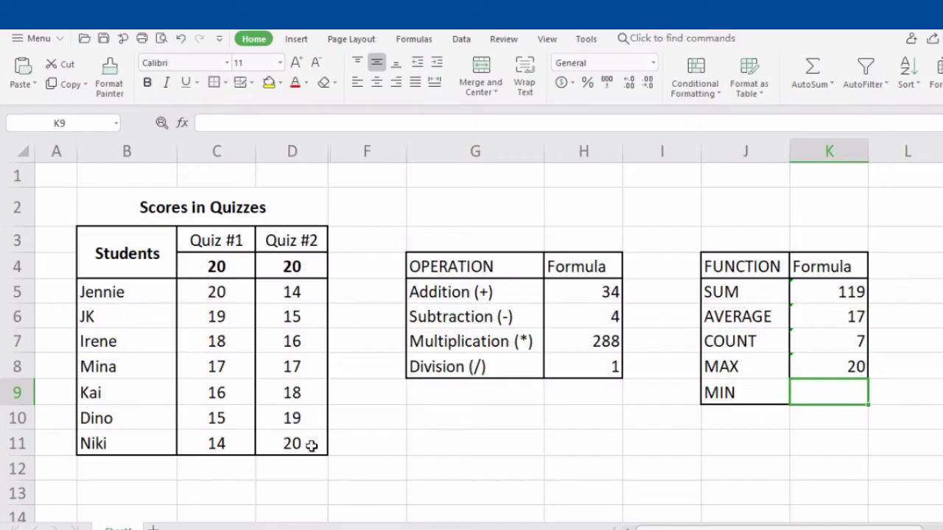
Step: Enter =MIN(D5:D11) in K9, returning the lowest Quiz #2 score, 14
{"action": "left_click_drag", "start_coordinate": [303, 292], "coordinate": [300, 449]}
{"action": "left_click", "coordinate": [828, 392]}
{"action": "left_click_drag", "start_coordinate": [278, 289], "coordinate": [278, 439]}
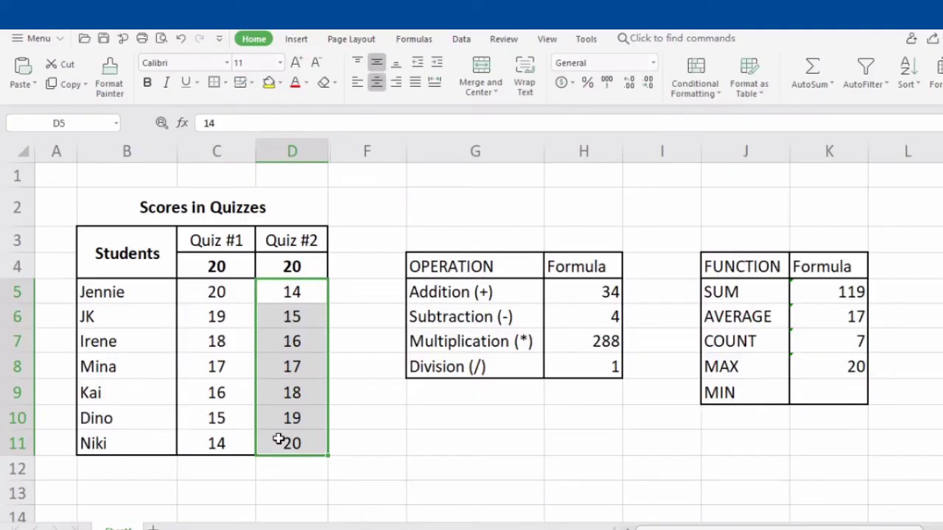
{"action": "left_click", "coordinate": [816, 392]}
{"action": "type", "text": "="}
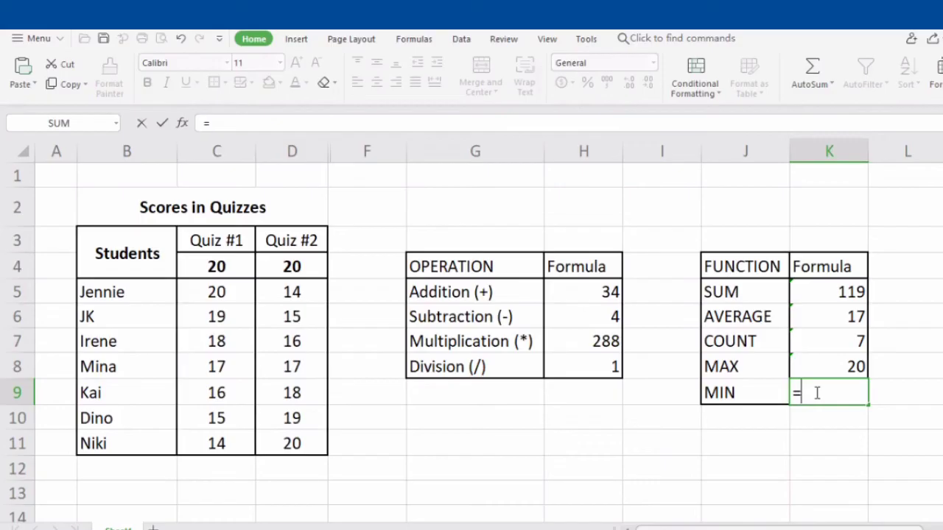
{"action": "type", "text": "MIN"}
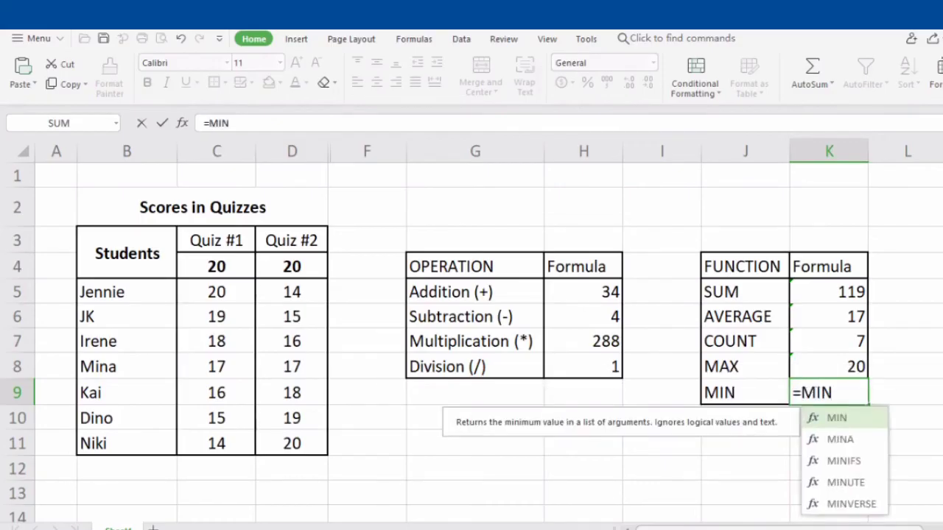
{"action": "type", "text": "("}
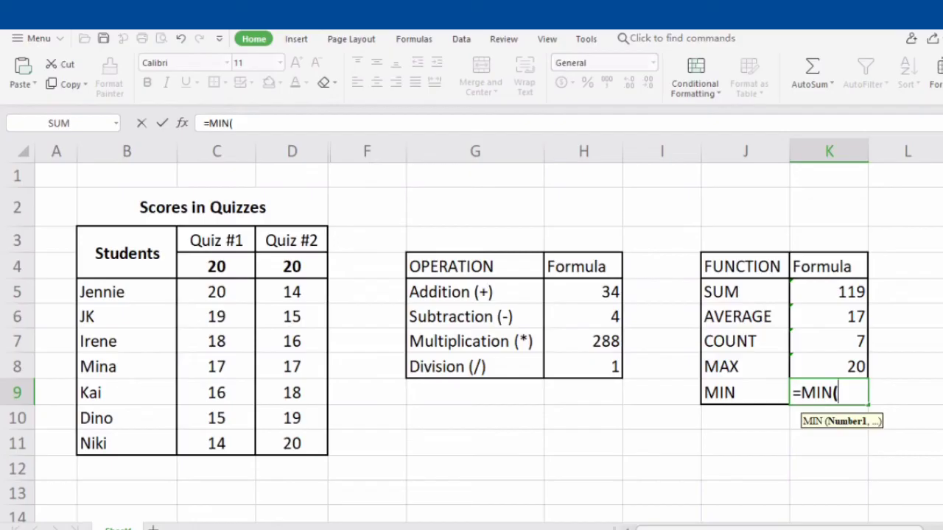
{"action": "type", "text": "D5"}
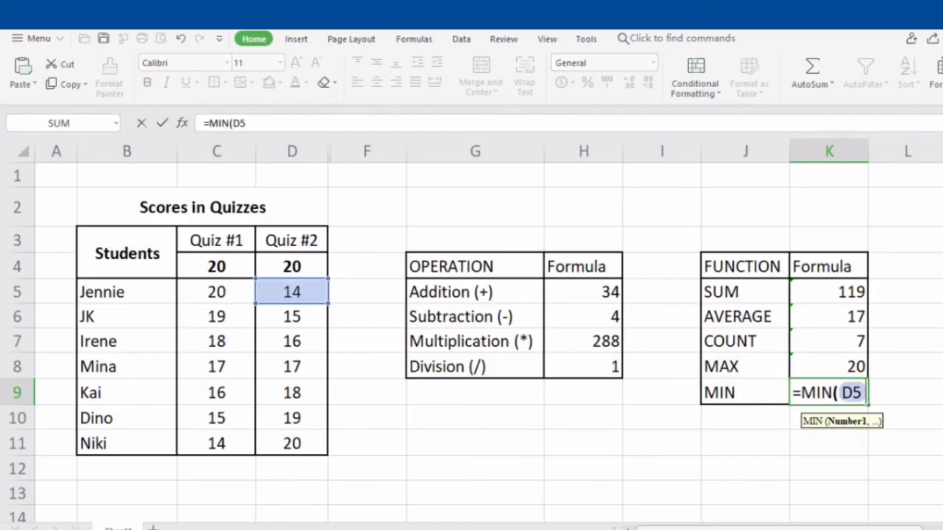
{"action": "type", "text": ":D"}
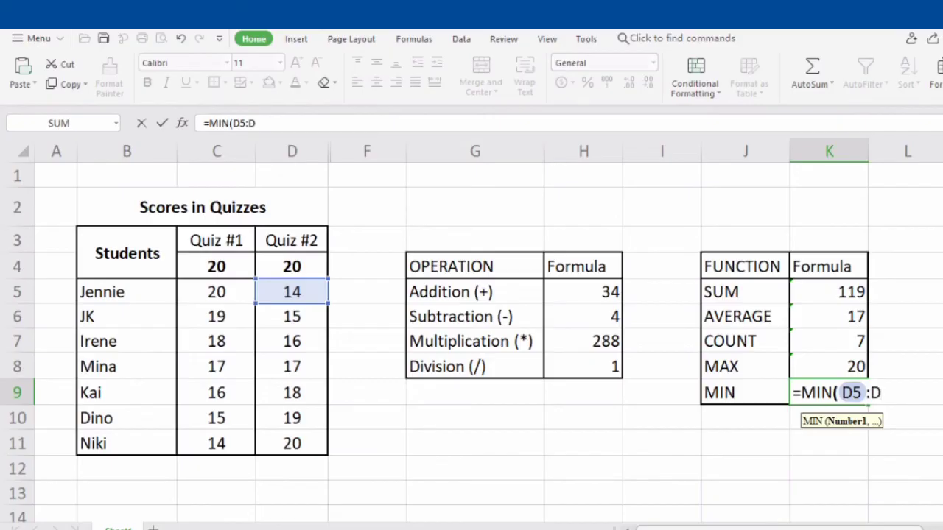
{"action": "type", "text": "11)"}
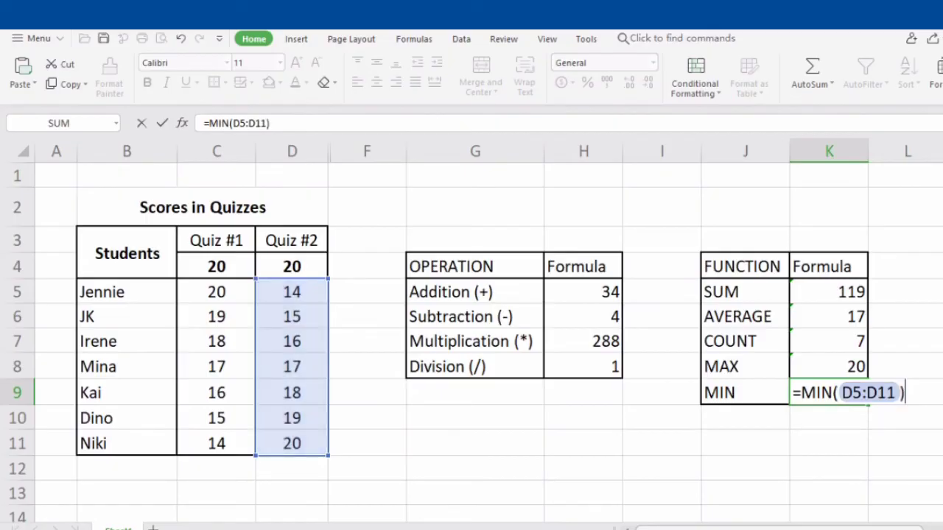
{"action": "key", "text": "Return"}
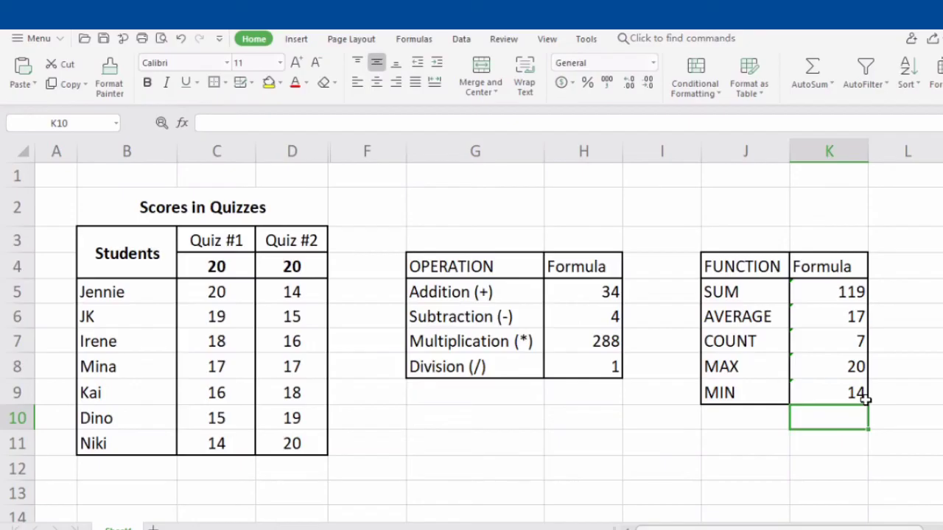
{"action": "left_click_drag", "start_coordinate": [272, 293], "coordinate": [271, 441]}
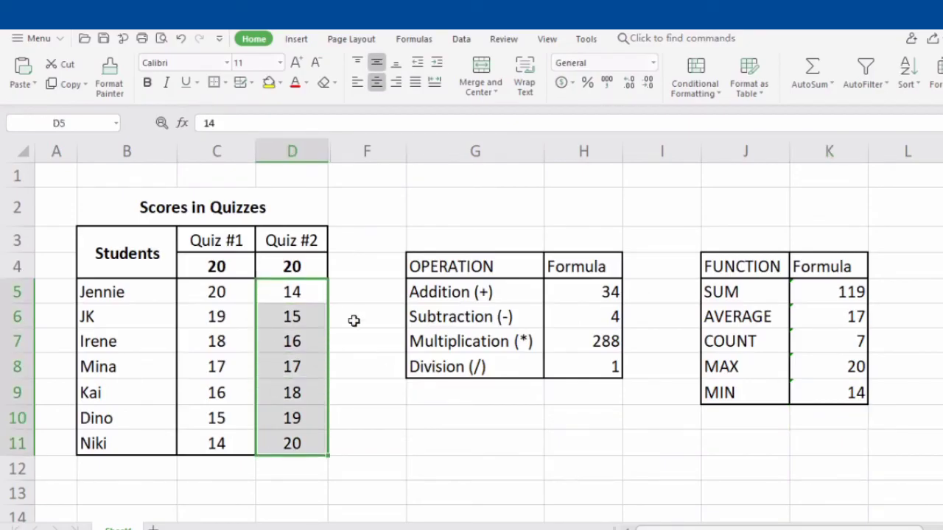